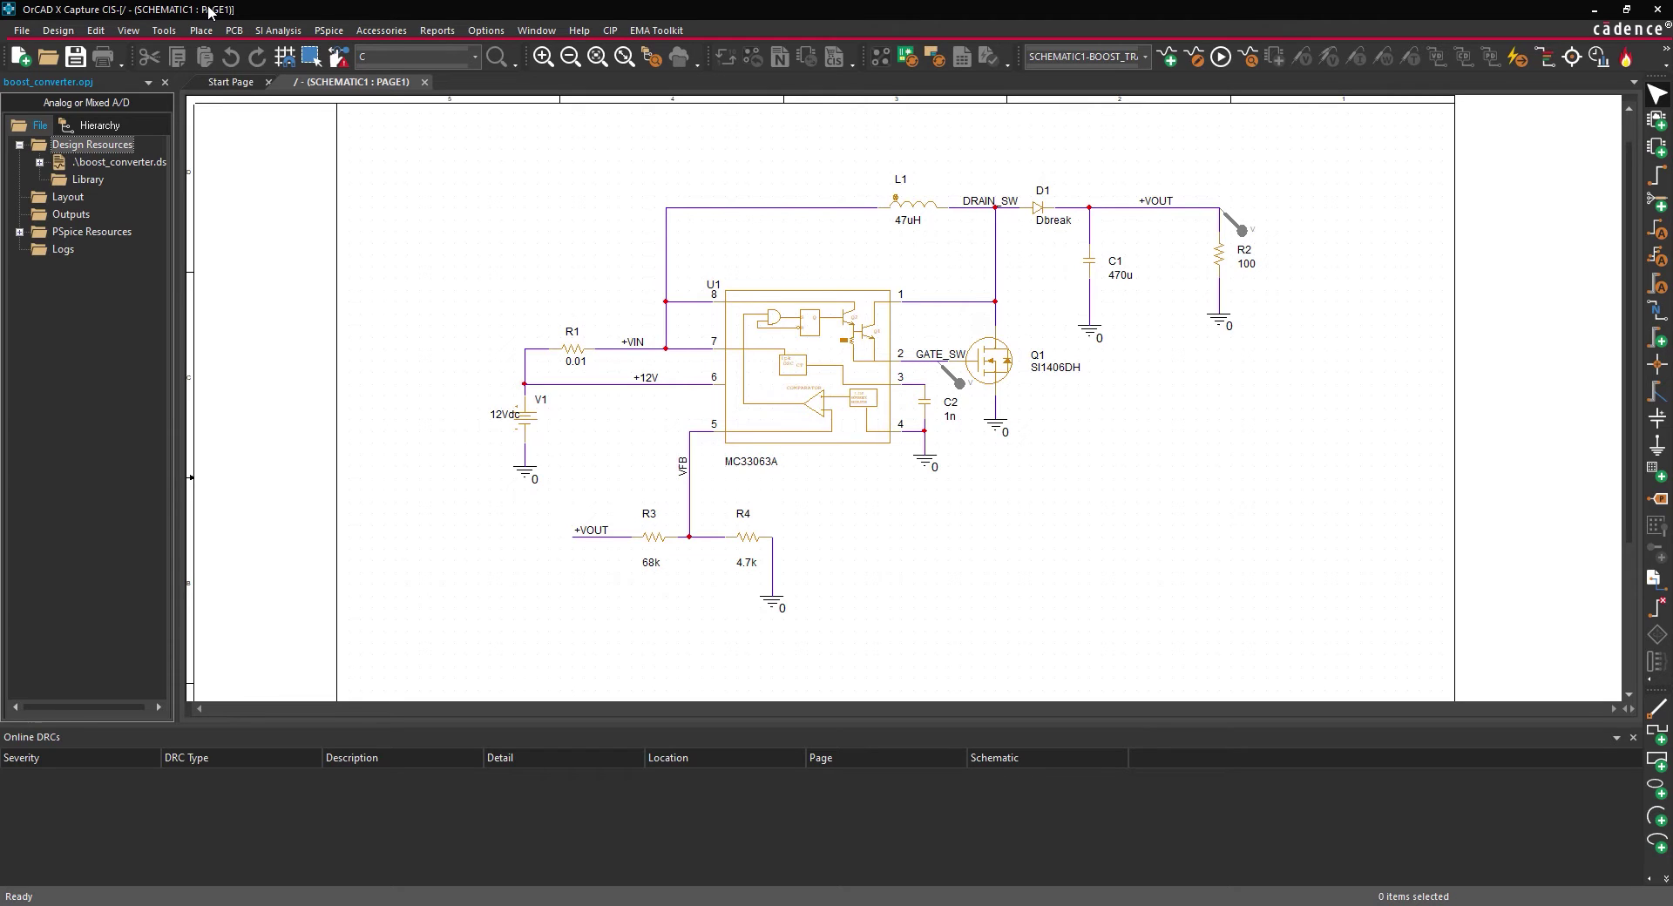
- Create a test bench named Boost_Converter_Simplified from boost_converter.dsn
left_click(143, 163)
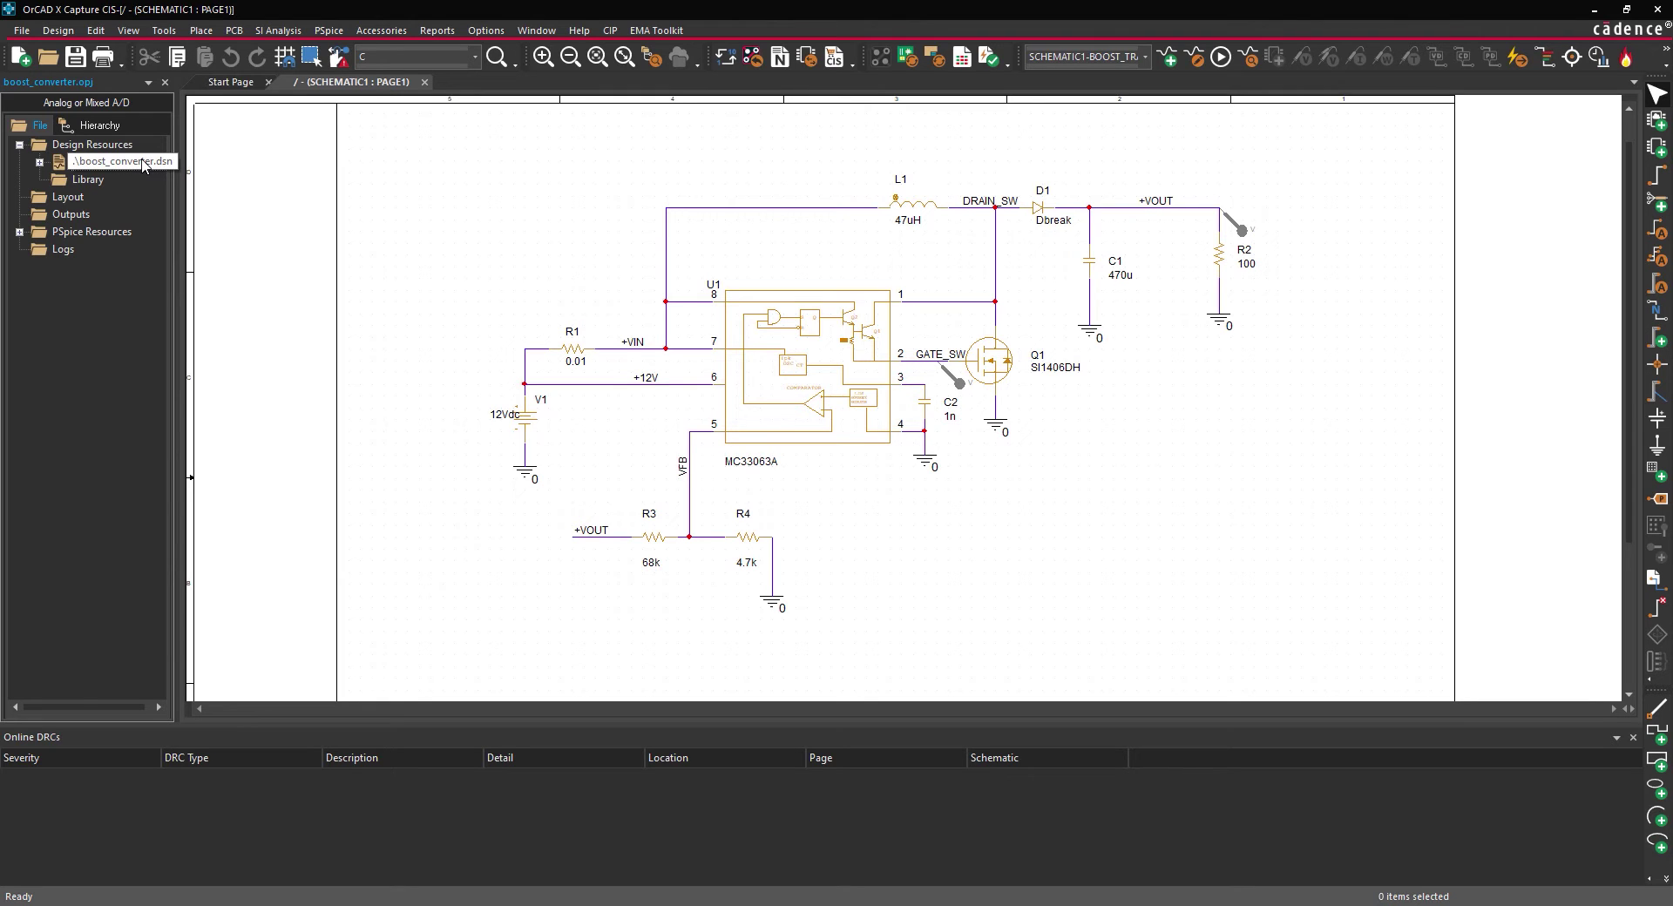
left_click(164, 30)
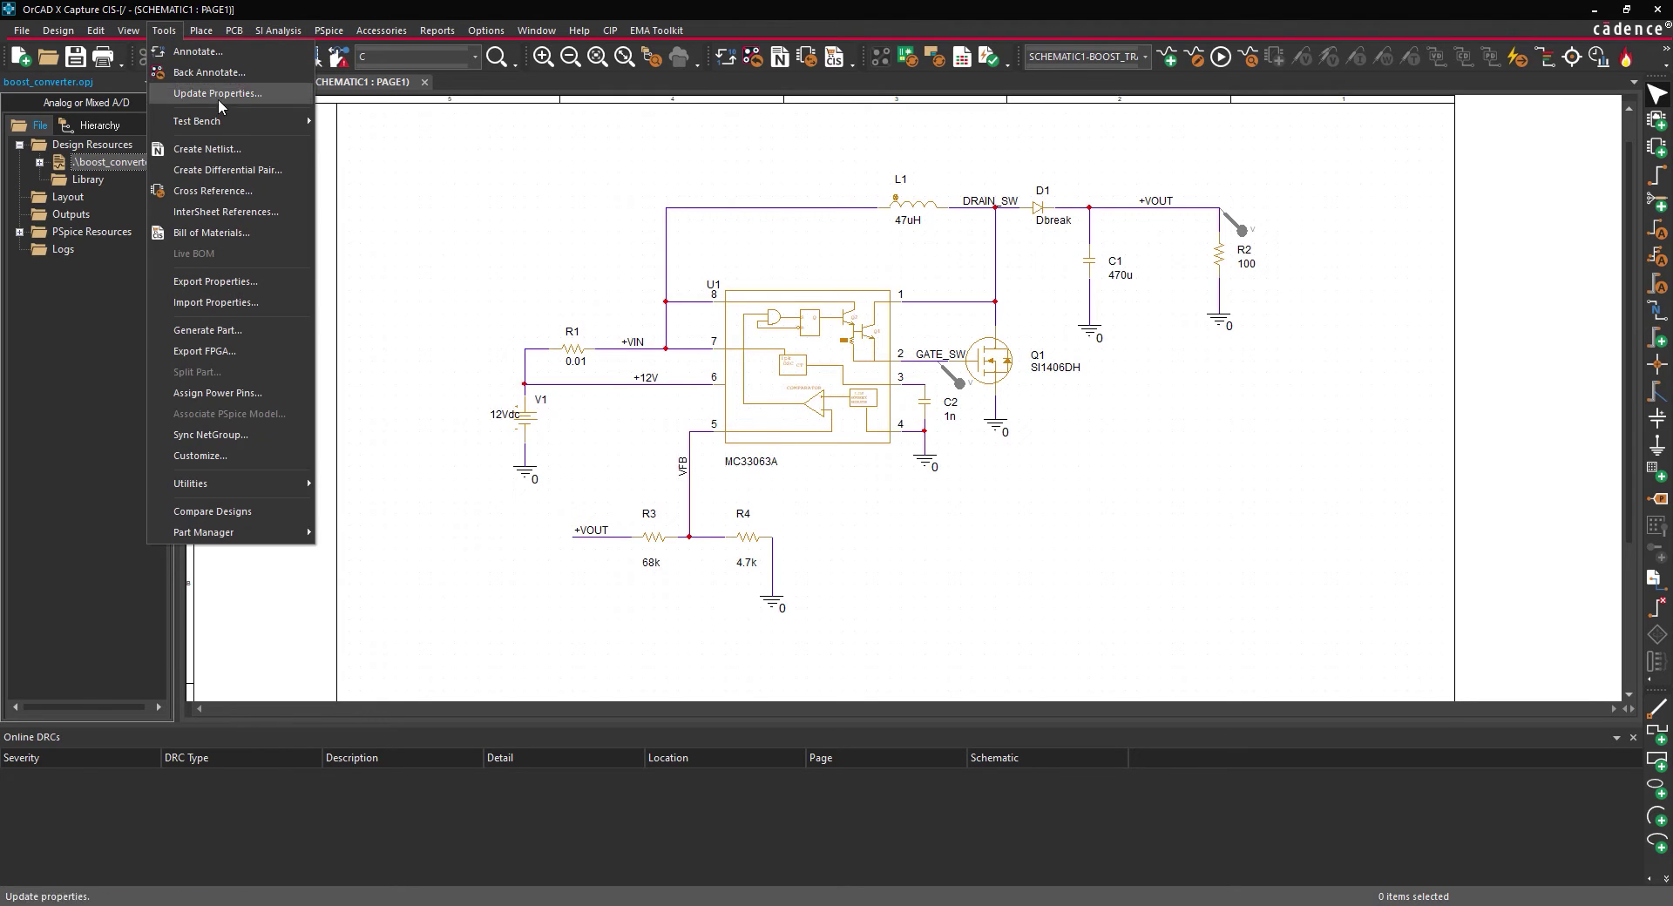
mouse_move(225, 120)
left_click(338, 122)
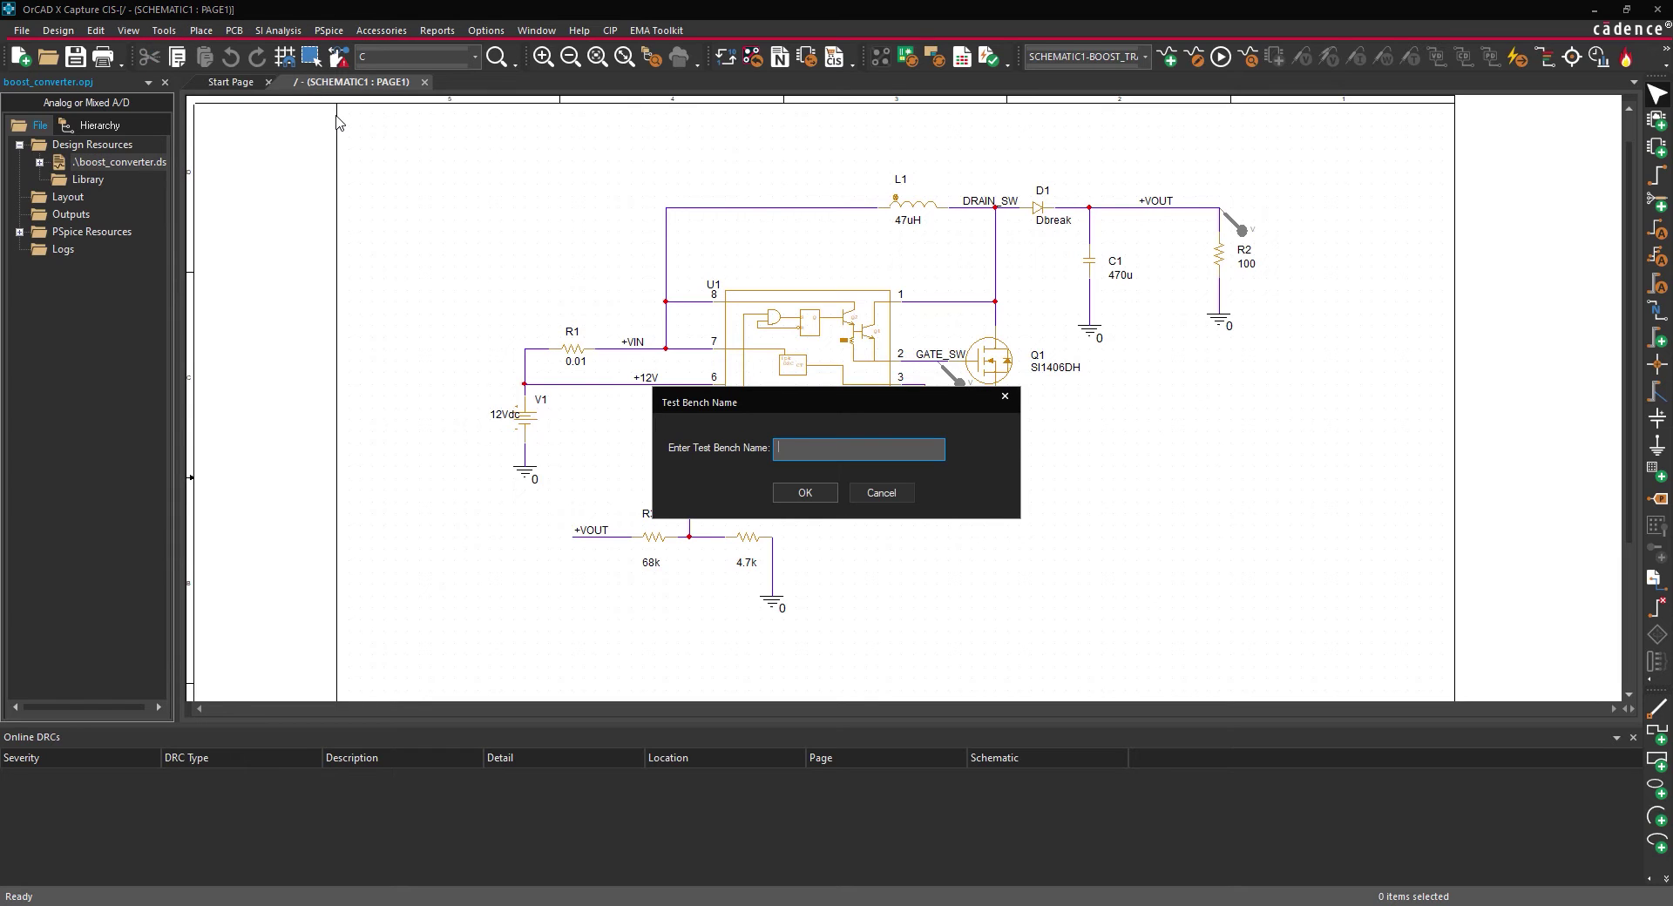
type("Boost_Converter_Simplified")
left_click(794, 495)
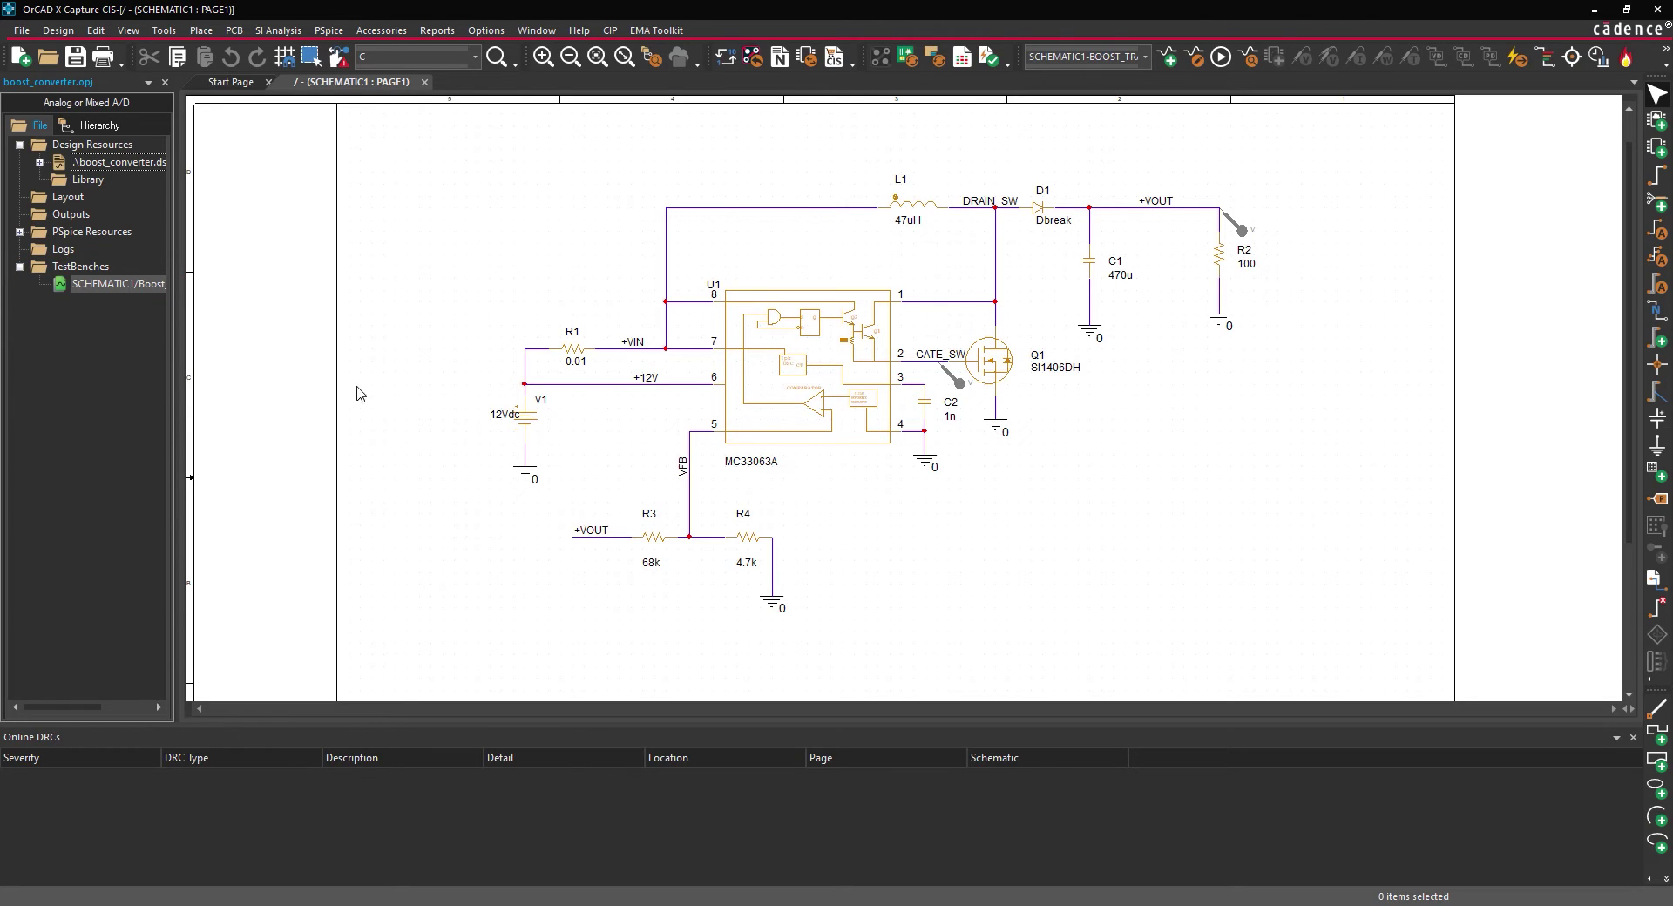
- Open the Boost_Converter_Simplified test bench and its SCHEMATIC1 PAGE1 schematic page
double_click(131, 284)
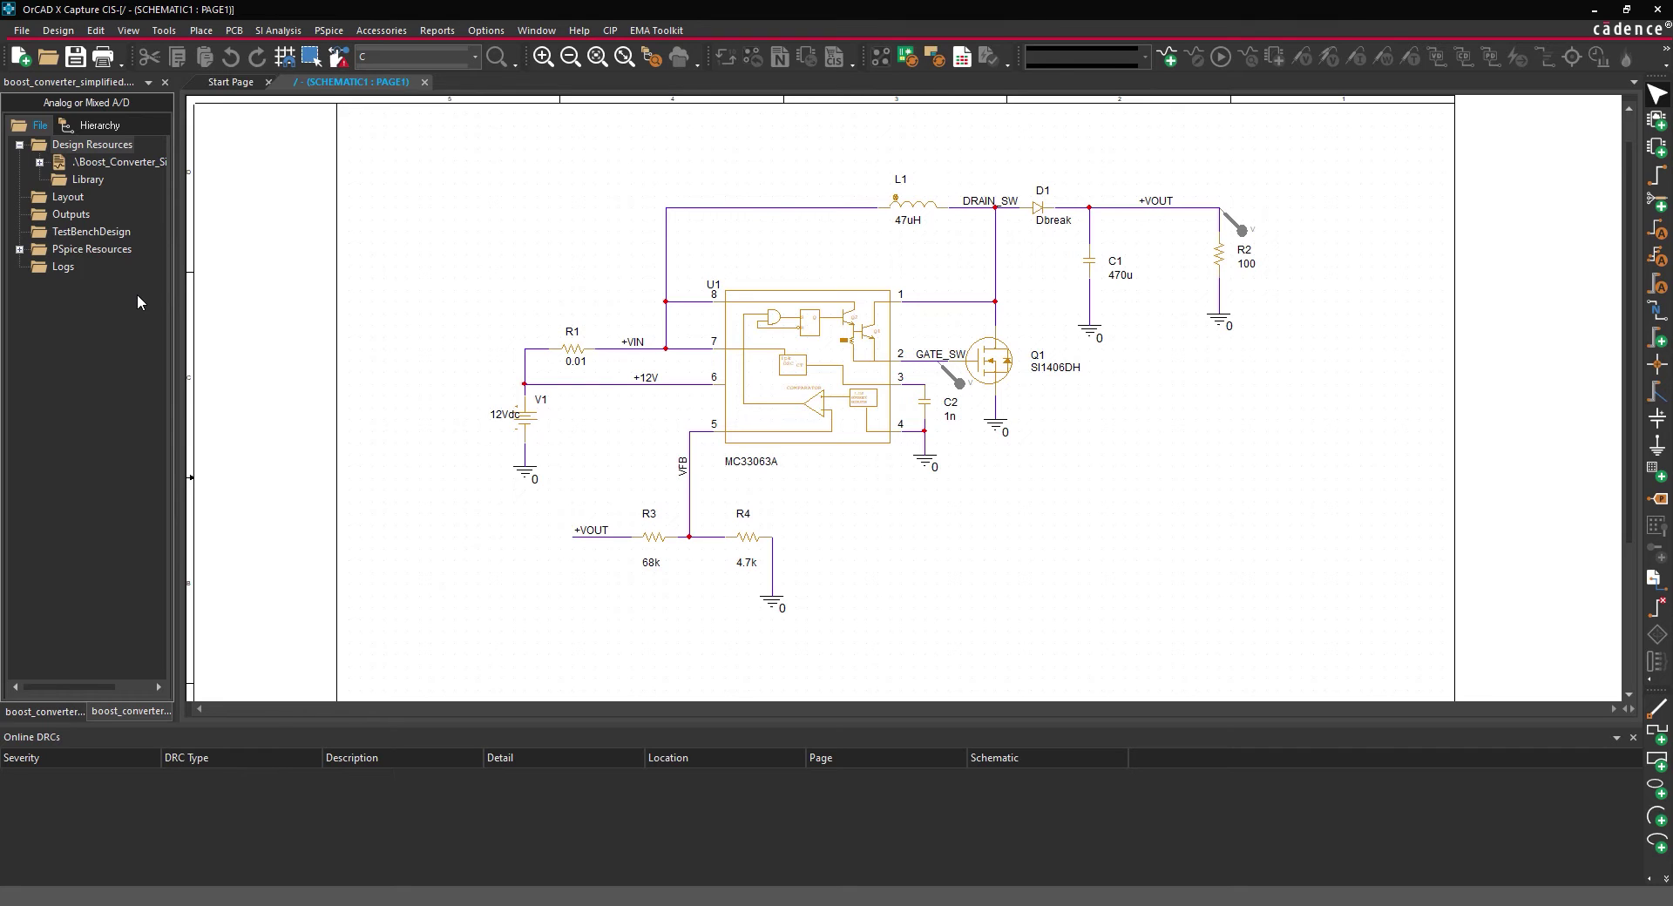
left_click(39, 162)
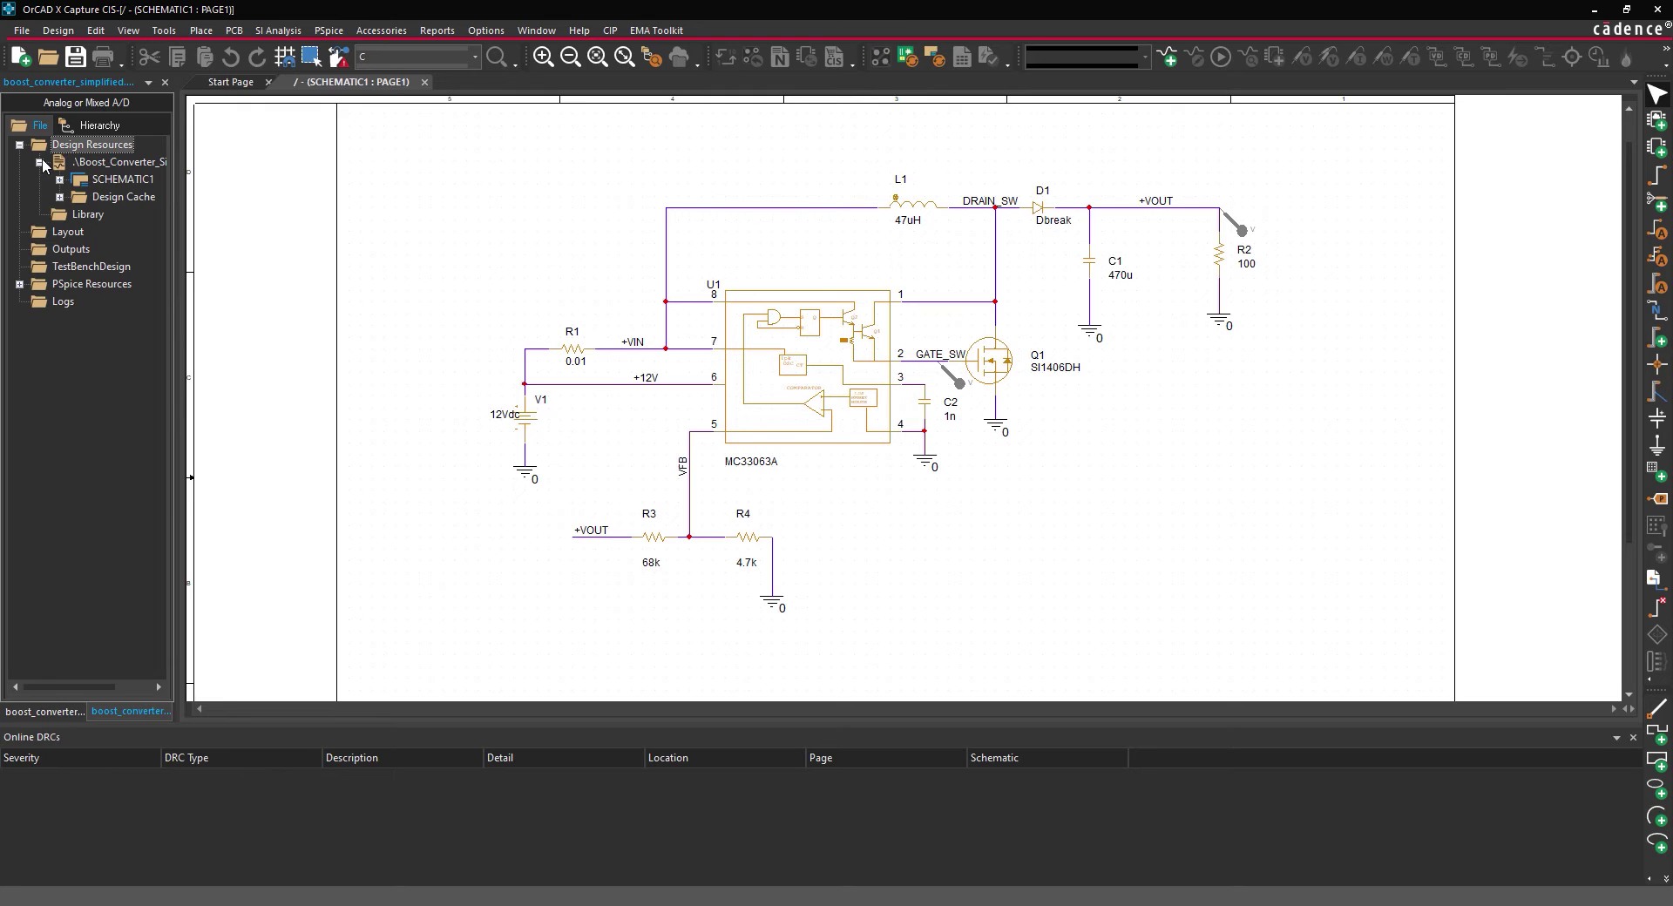
left_click(59, 180)
left_click(123, 199)
double_click(123, 202)
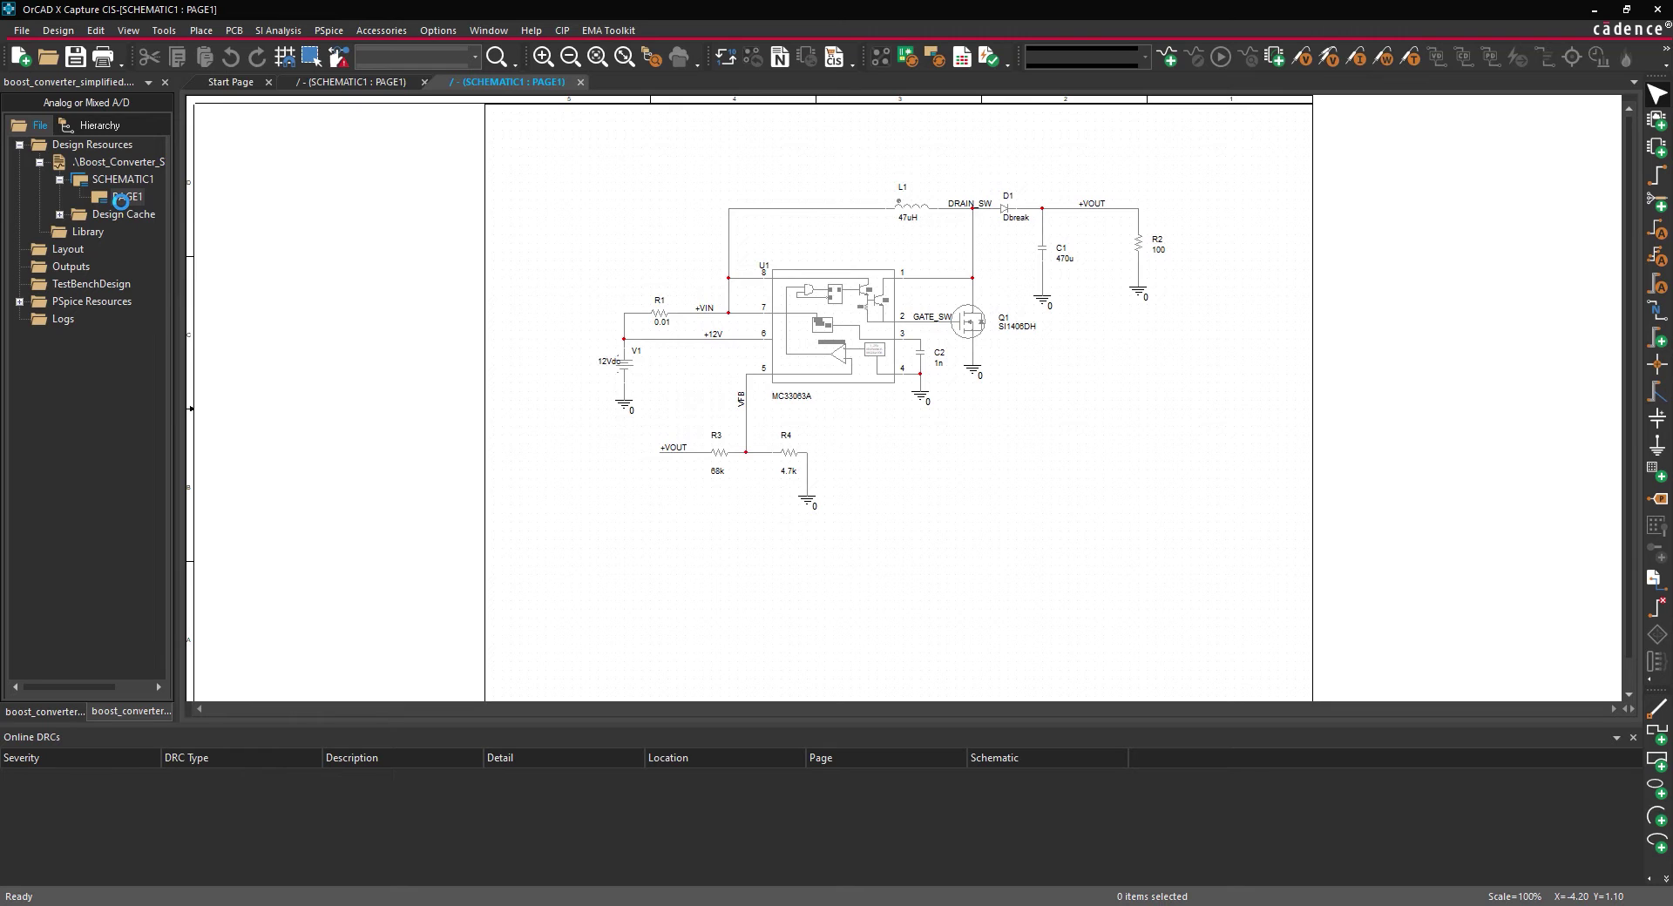
- Select V1, R1, L1, D1, C1, R2 and Q1 and apply TestBench > Add Part(s) To Self
left_click(624, 367)
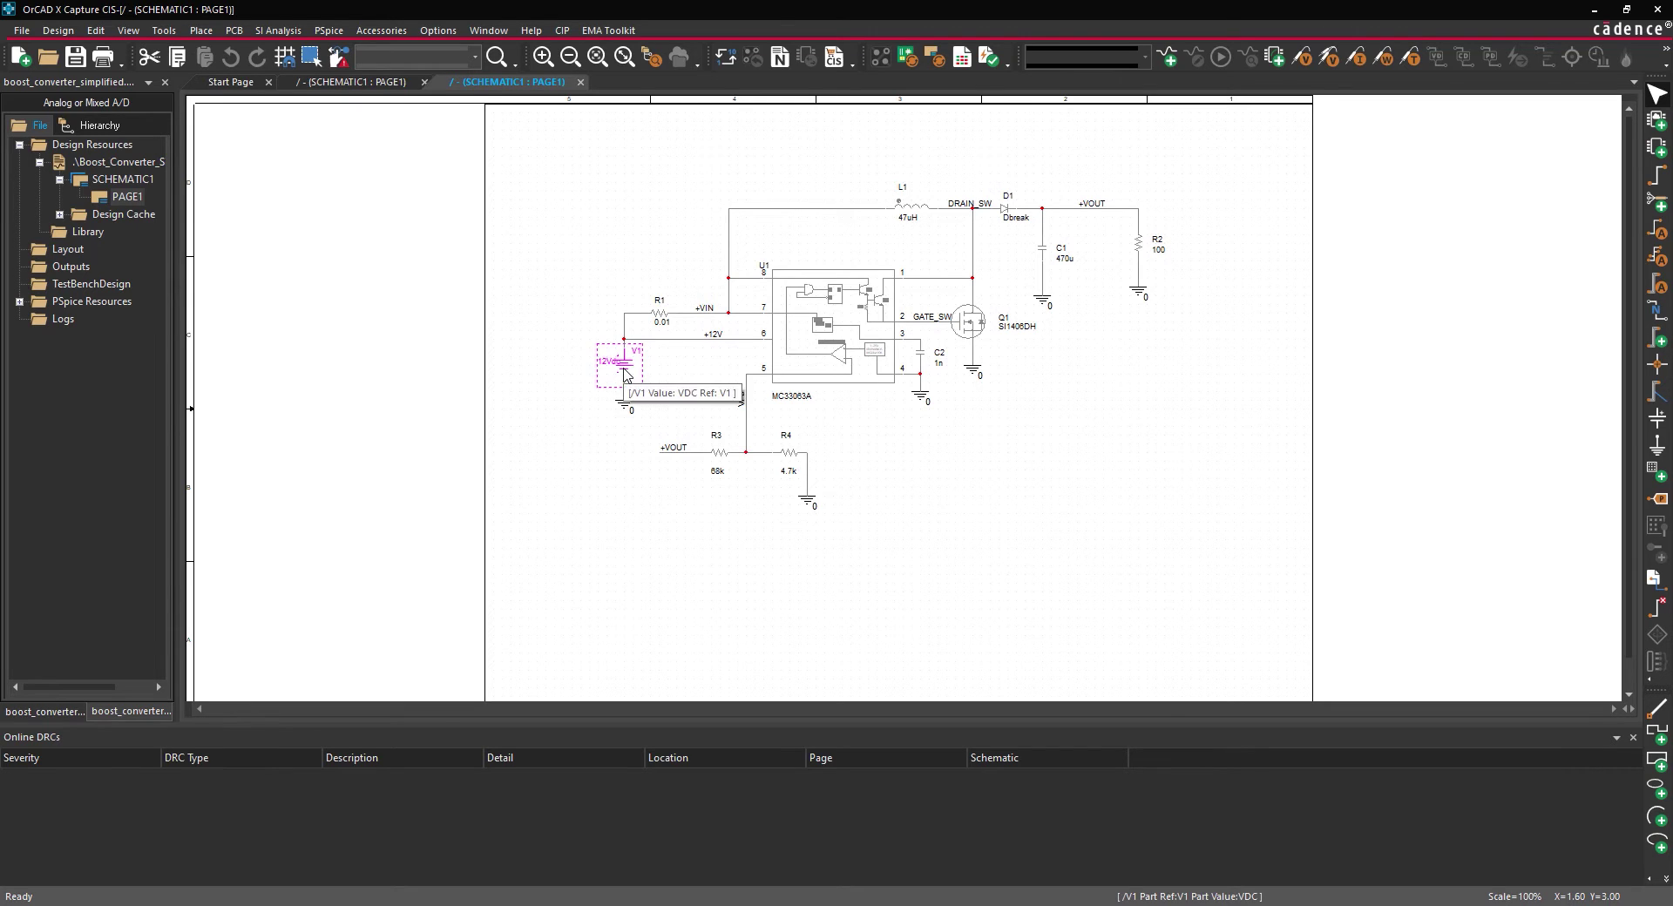
left_click(662, 319, "ctrl")
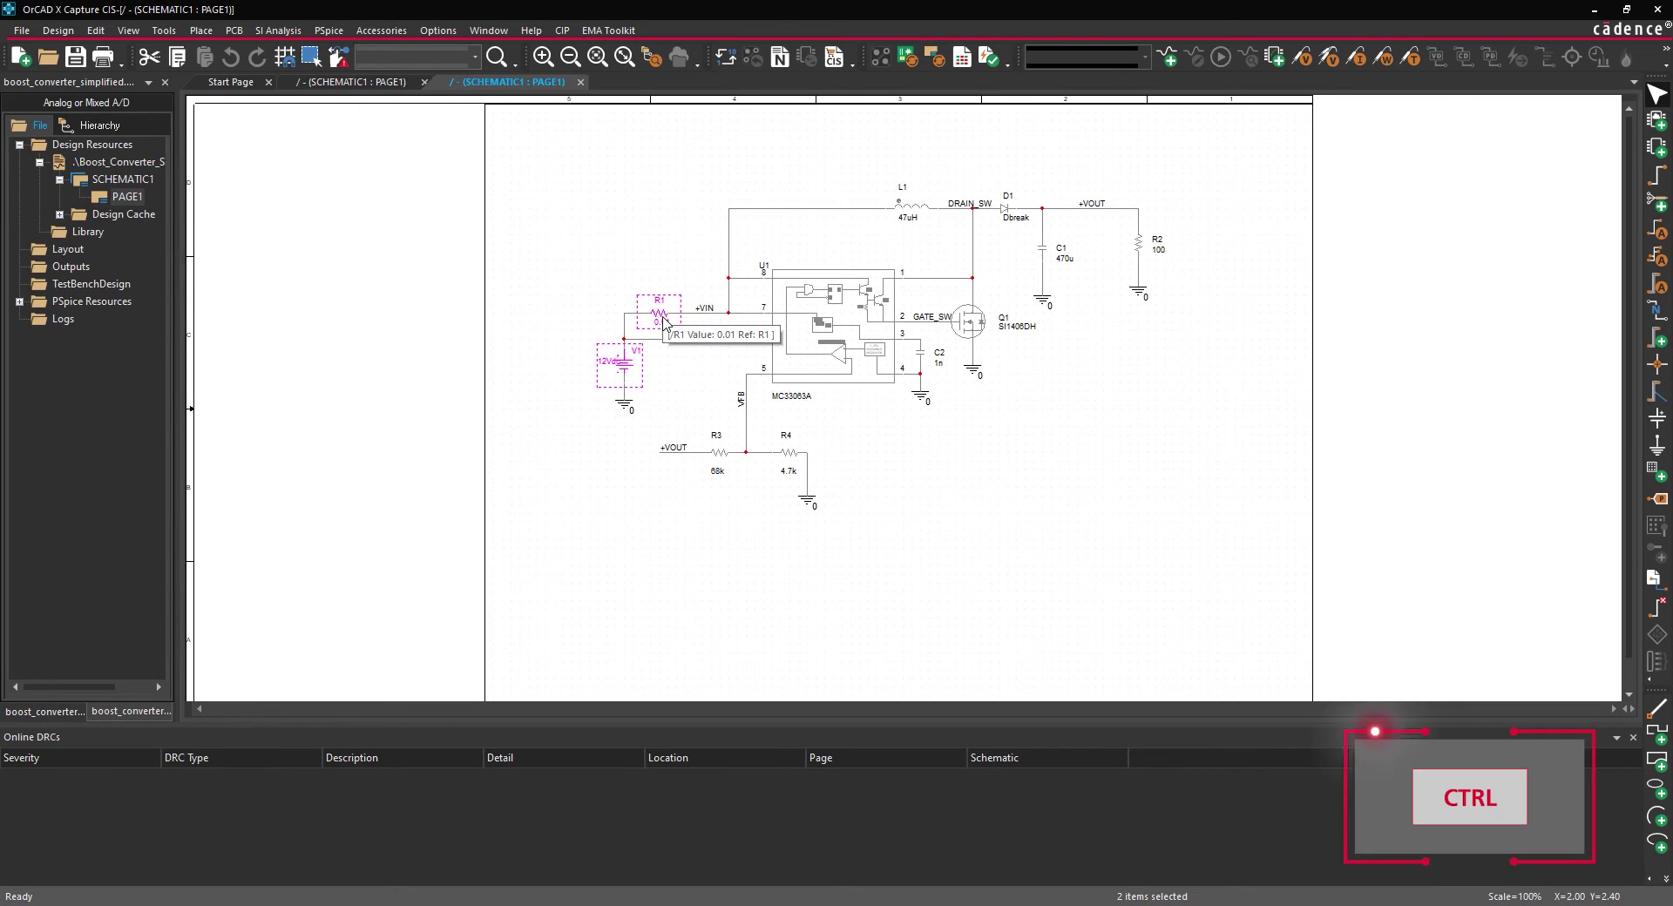
left_click(914, 214, "ctrl")
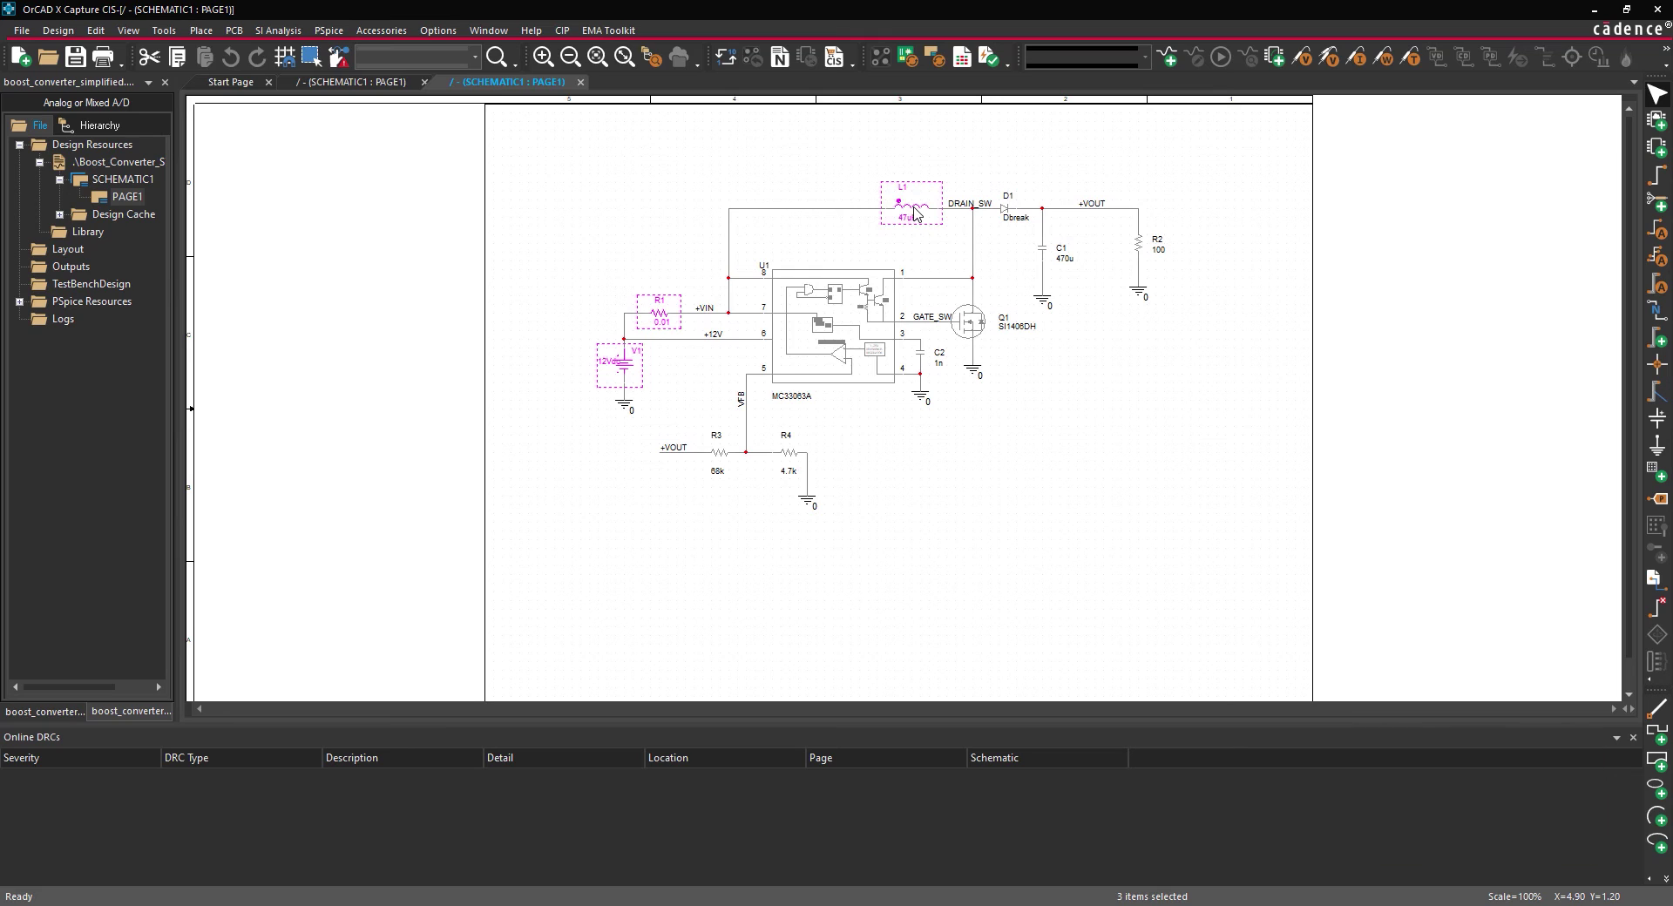
left_click(1003, 212, "ctrl")
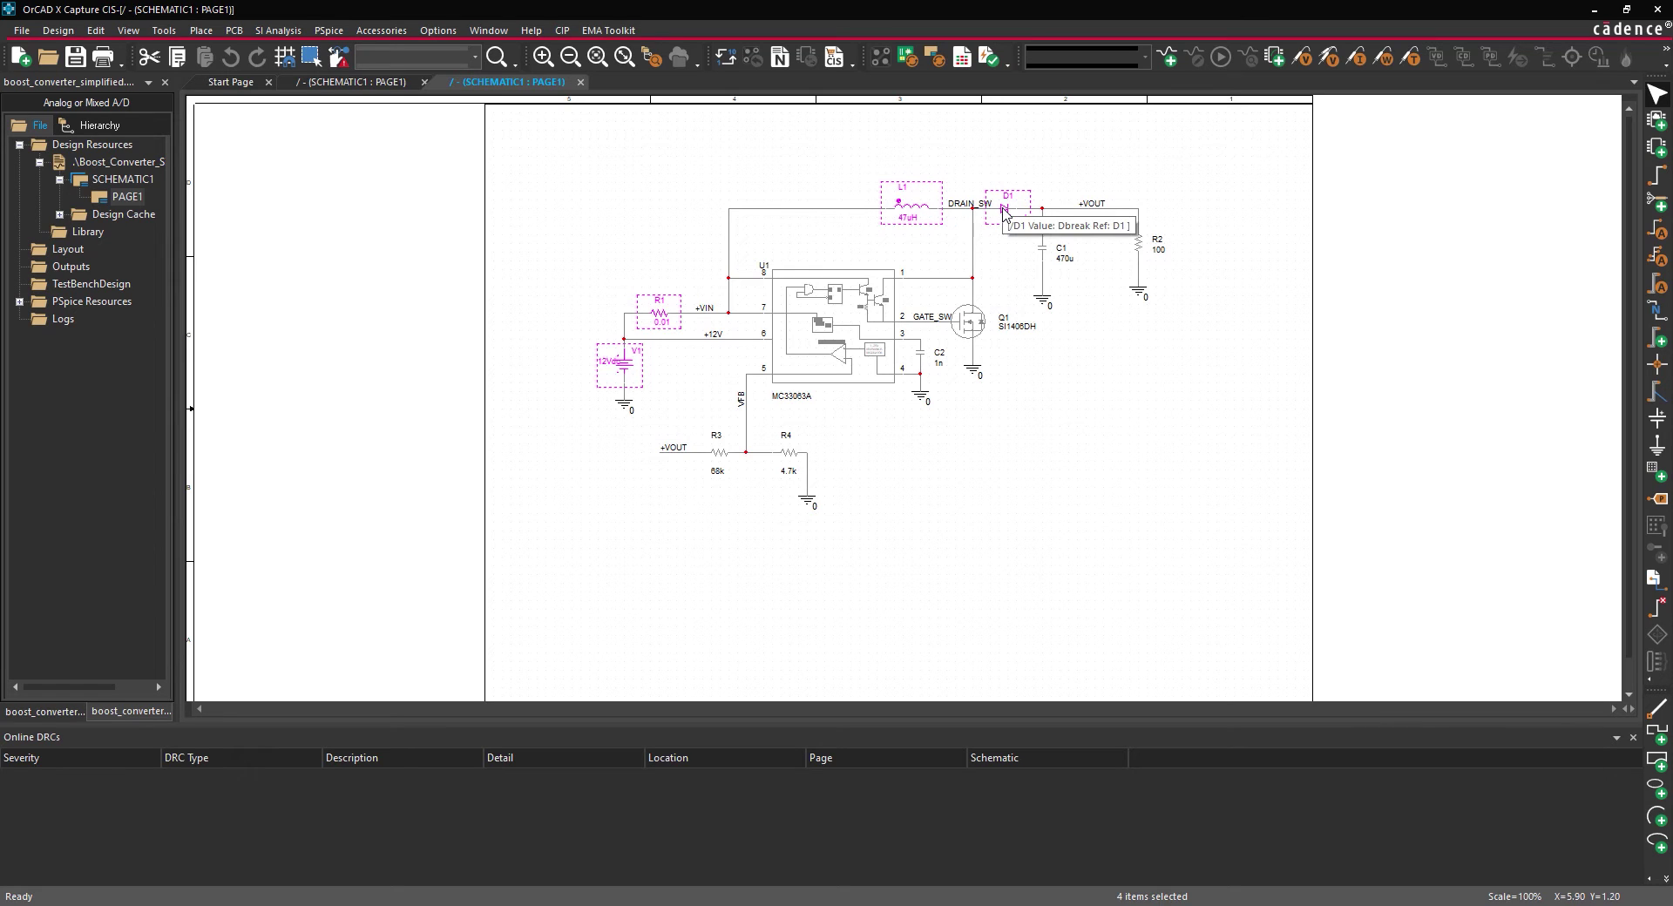
left_click(1051, 252, "ctrl")
left_click(1138, 246, "ctrl")
left_click(972, 324, "ctrl")
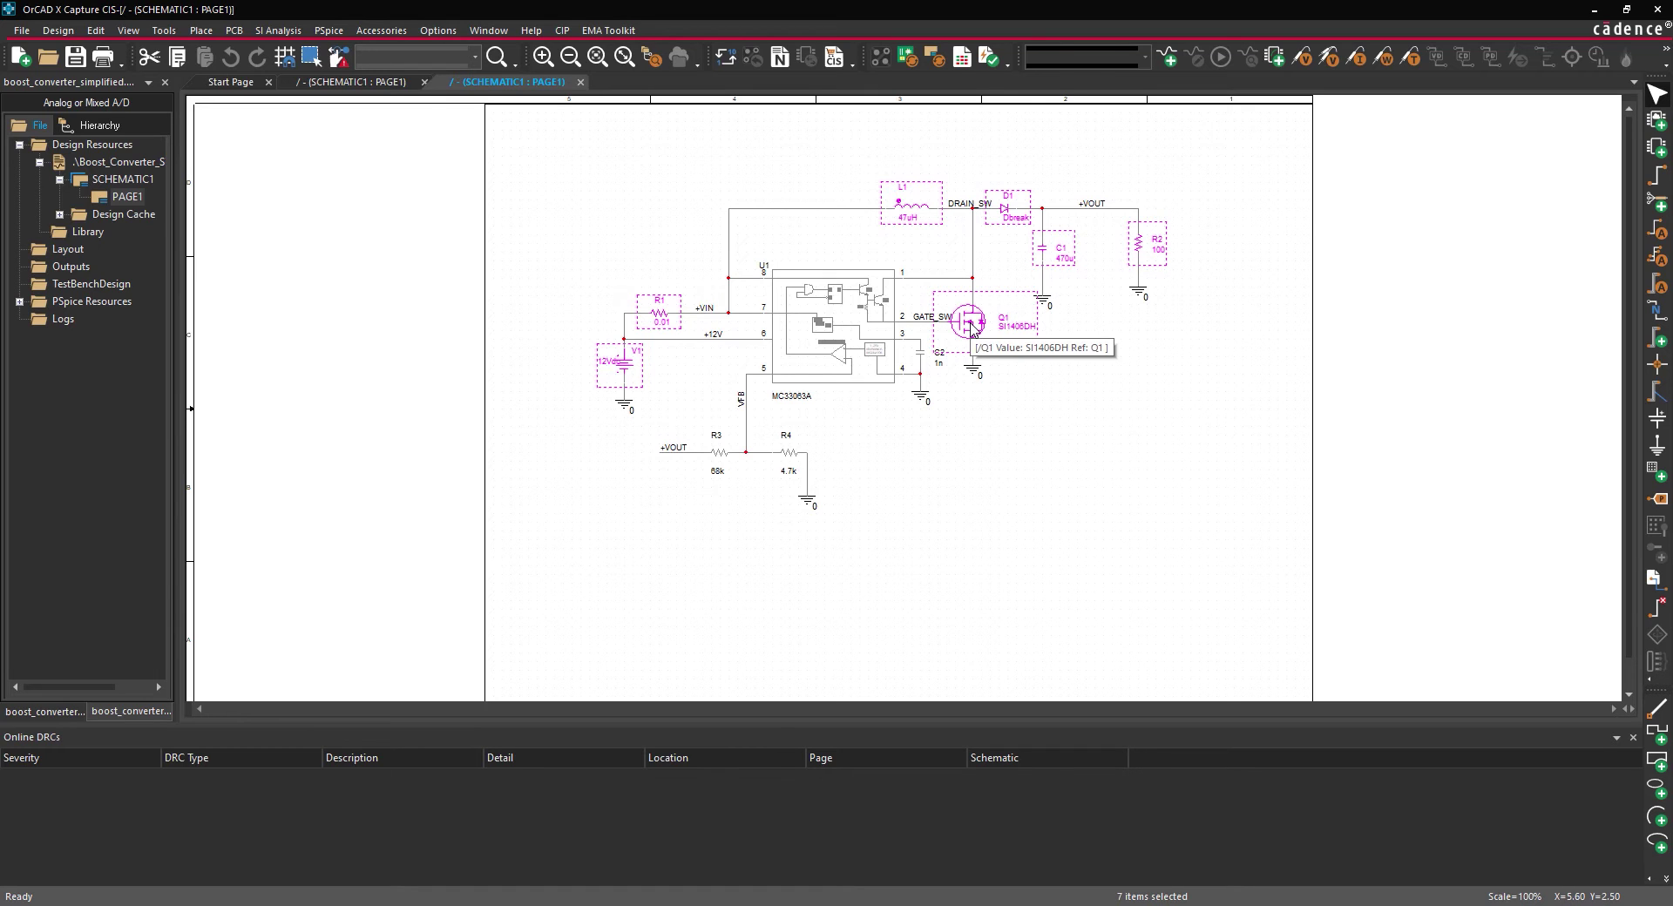
right_click(970, 323)
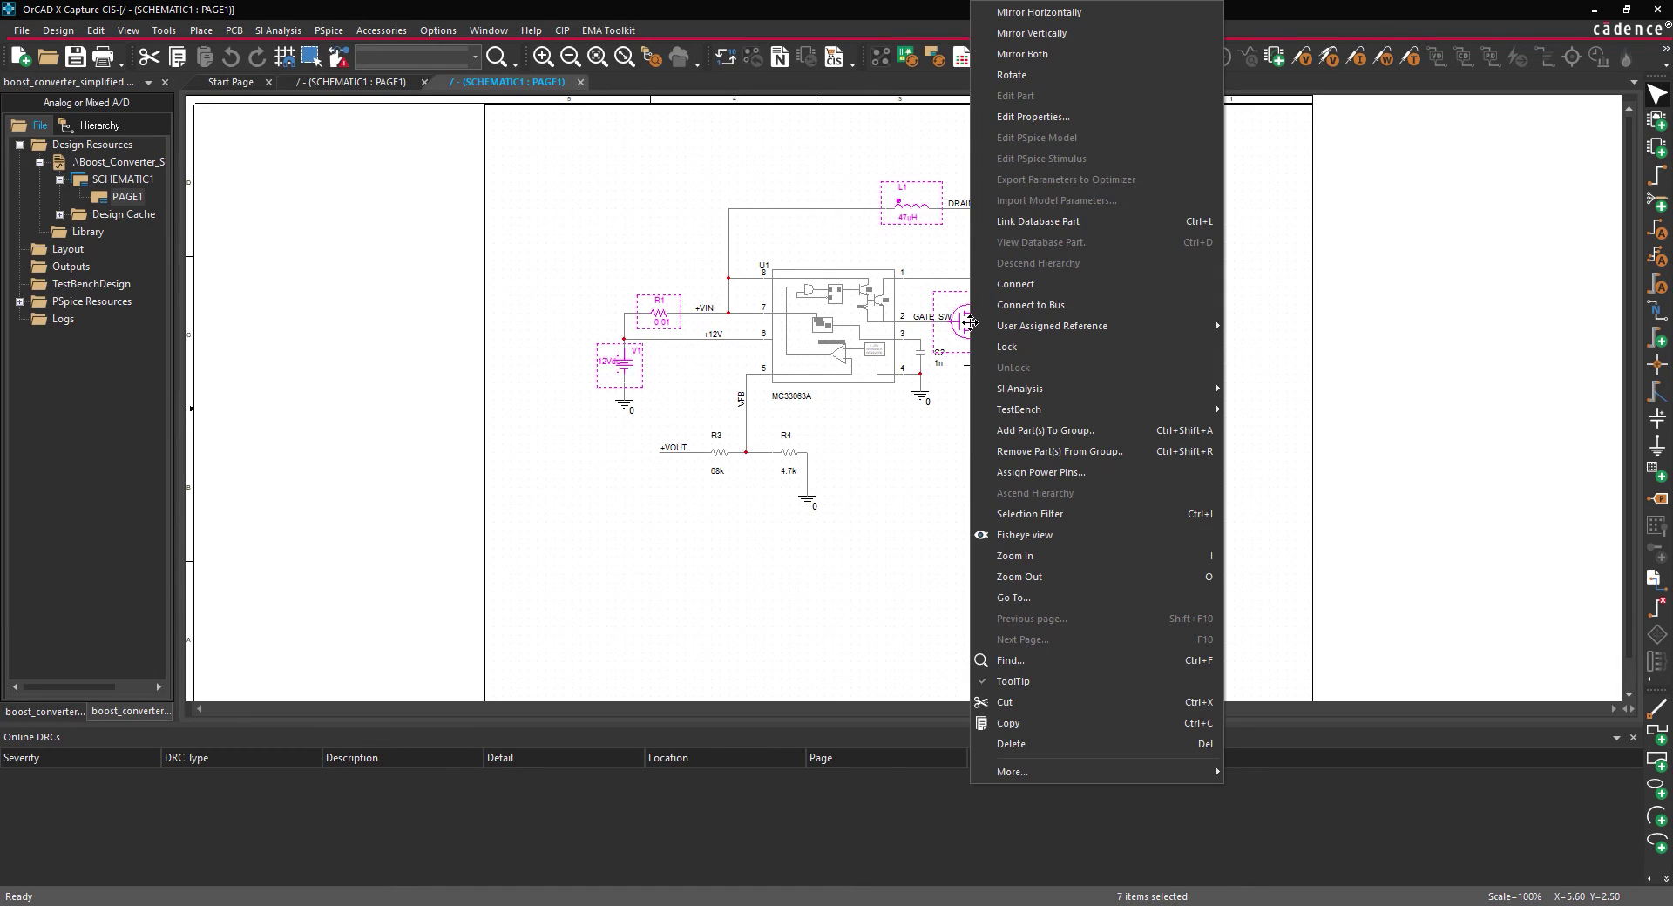
mouse_move(1019, 409)
left_click(1295, 410)
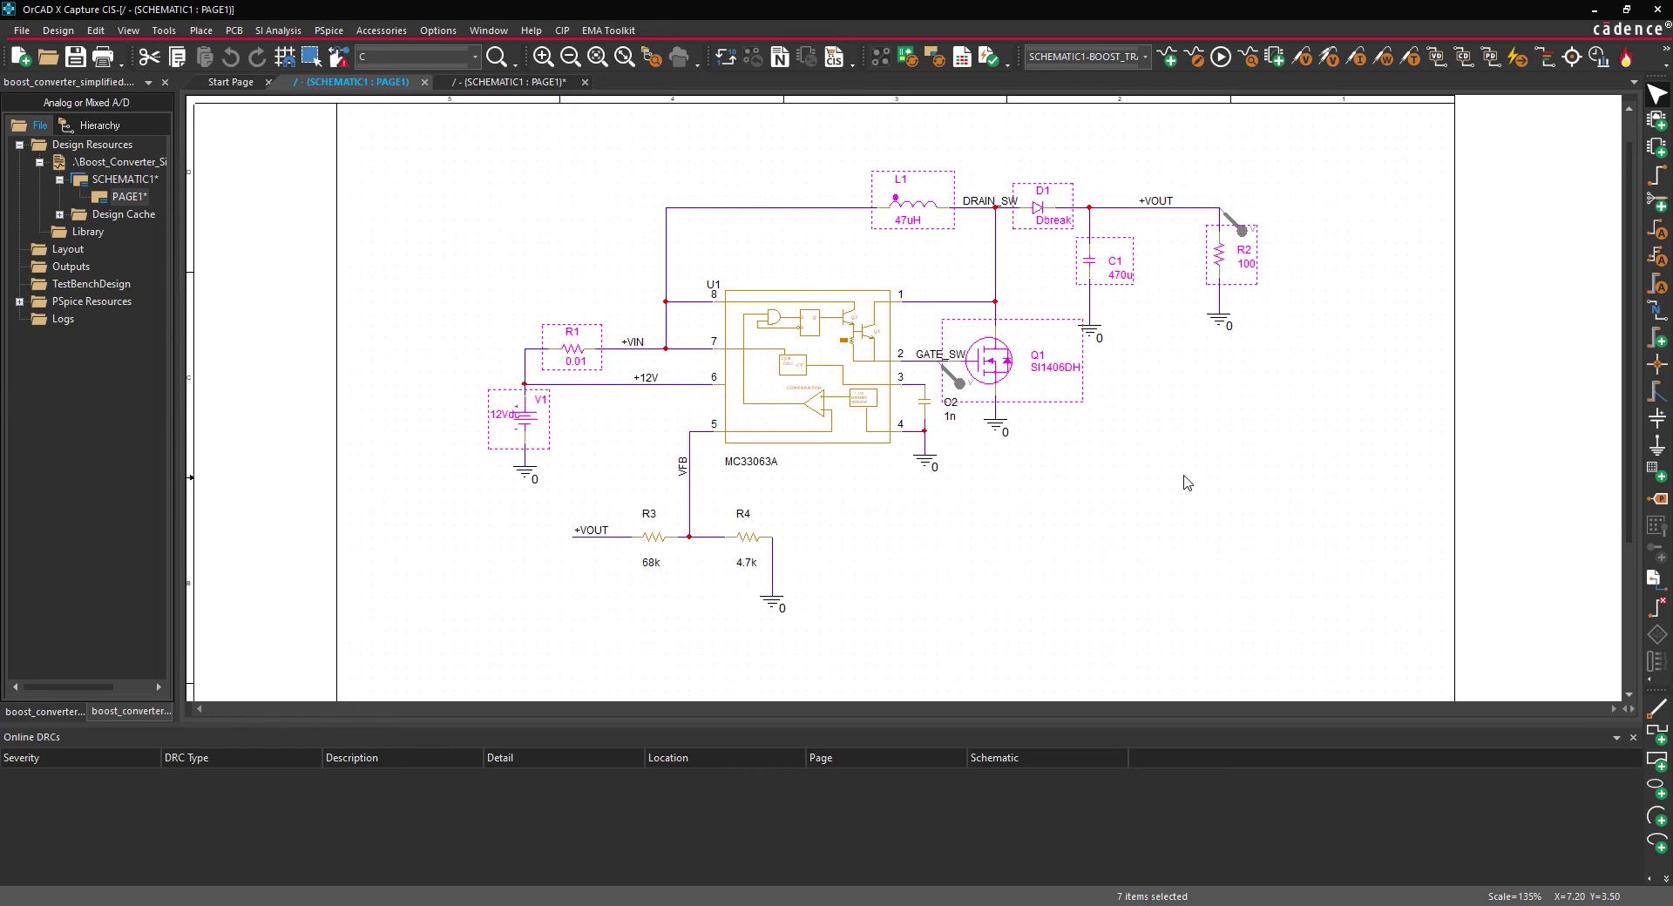
right_click(992, 358)
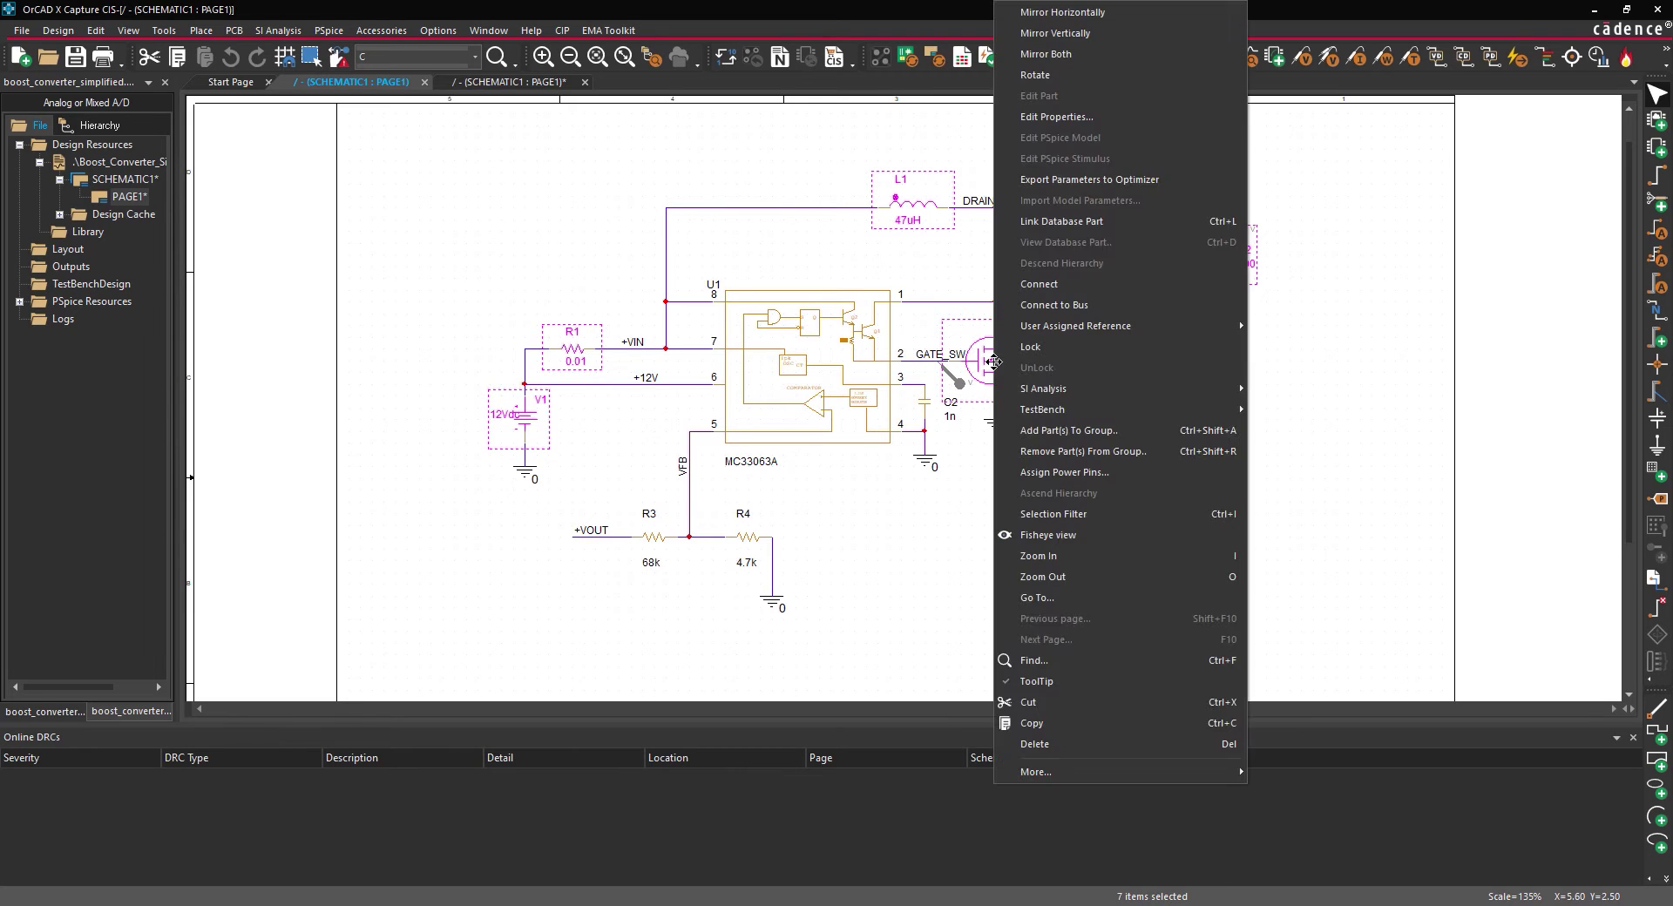
mouse_move(1043, 409)
left_click(1298, 411)
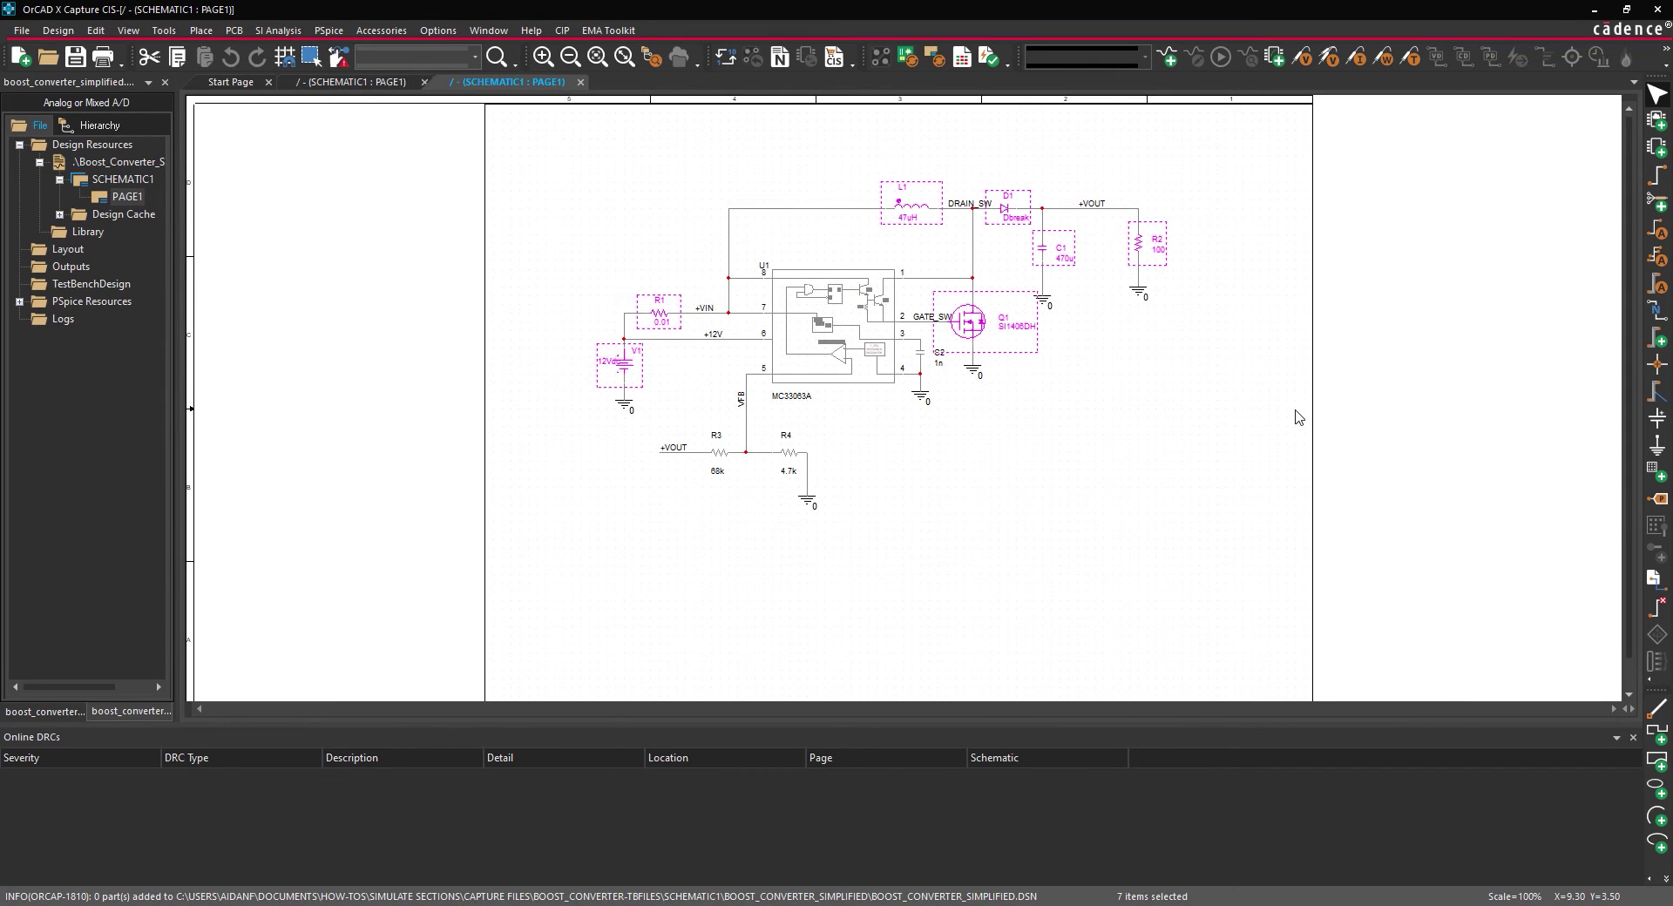
- Search for floating nets, showing GATE_SW between U1 pin 2 and Q1 pin 3 as unconnected
left_click(1168, 448)
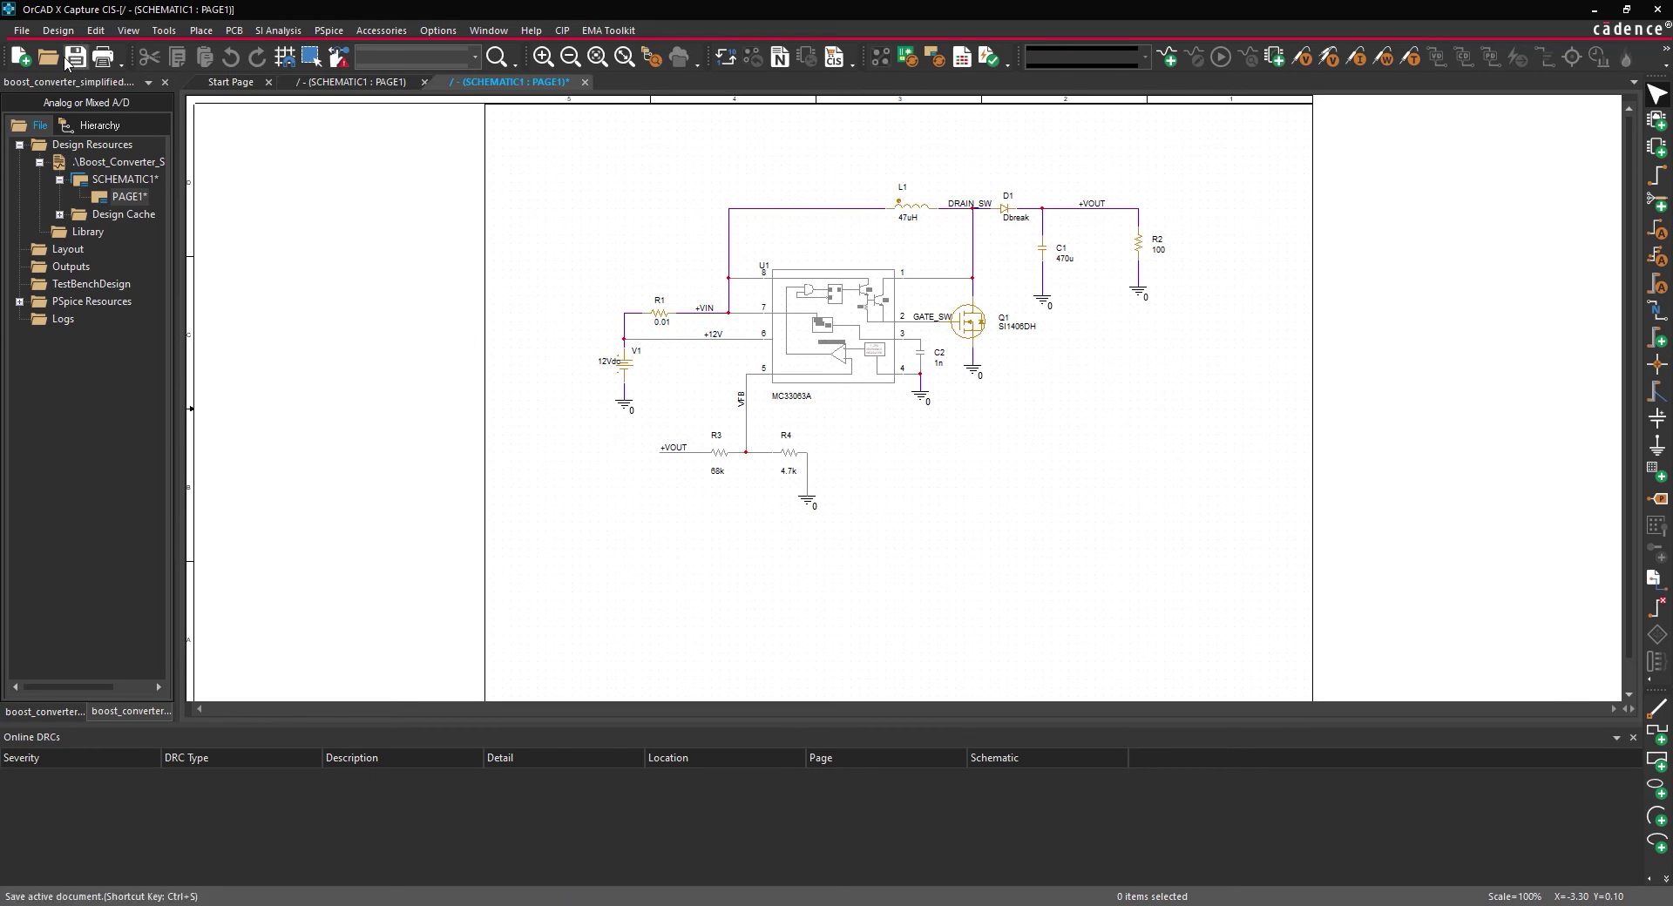
left_click(95, 30)
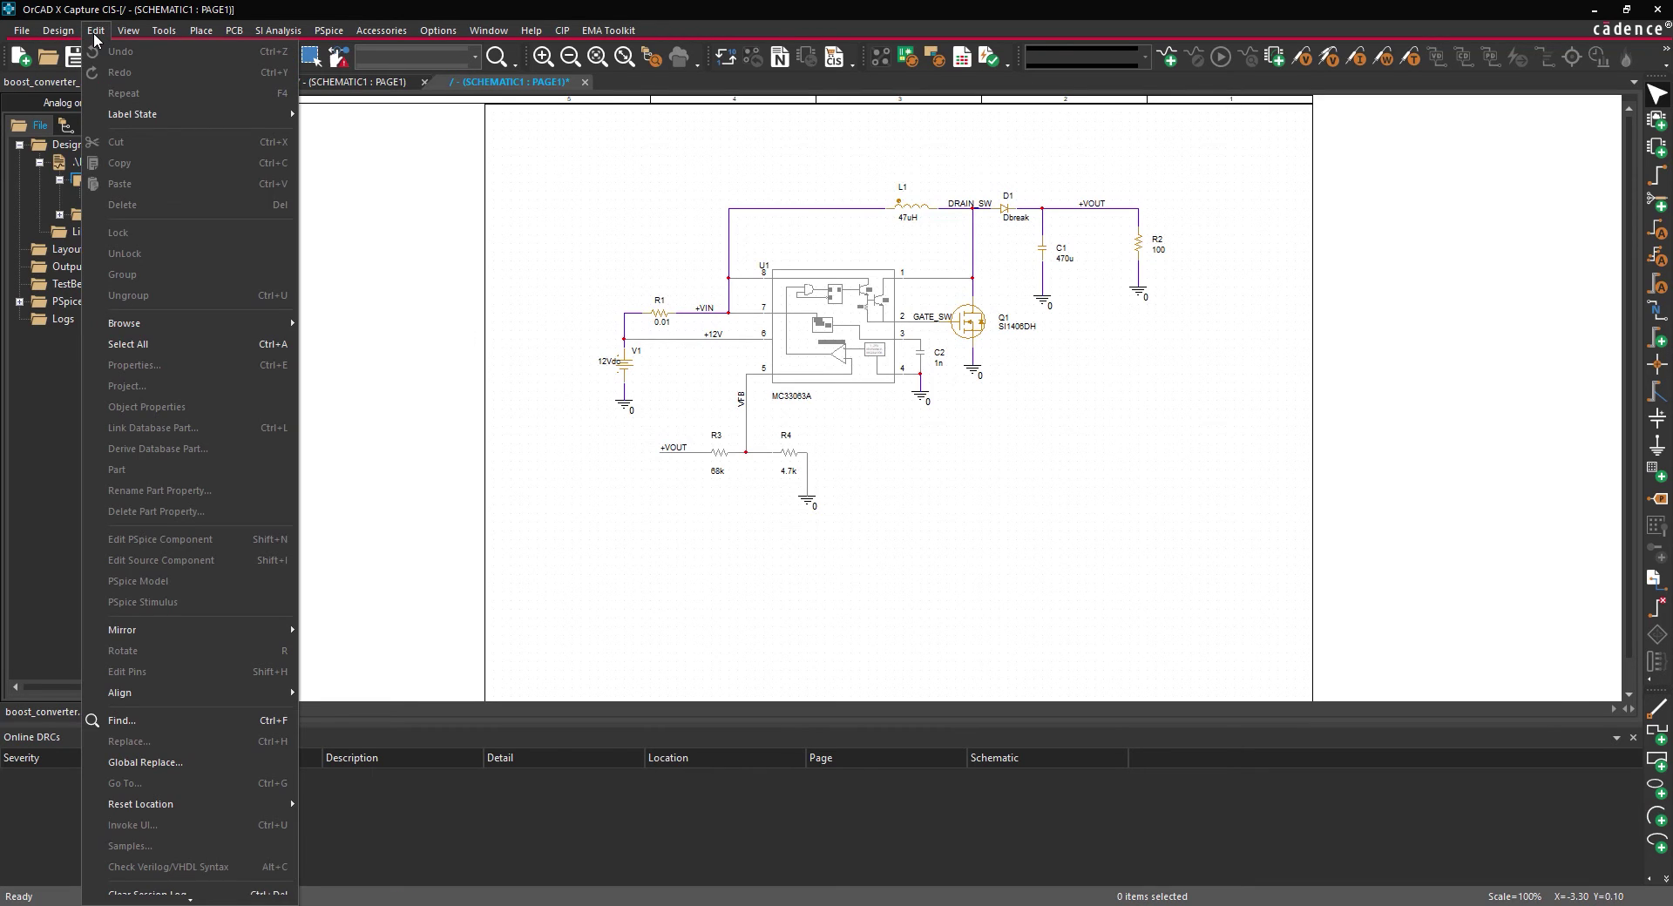
left_click(176, 720)
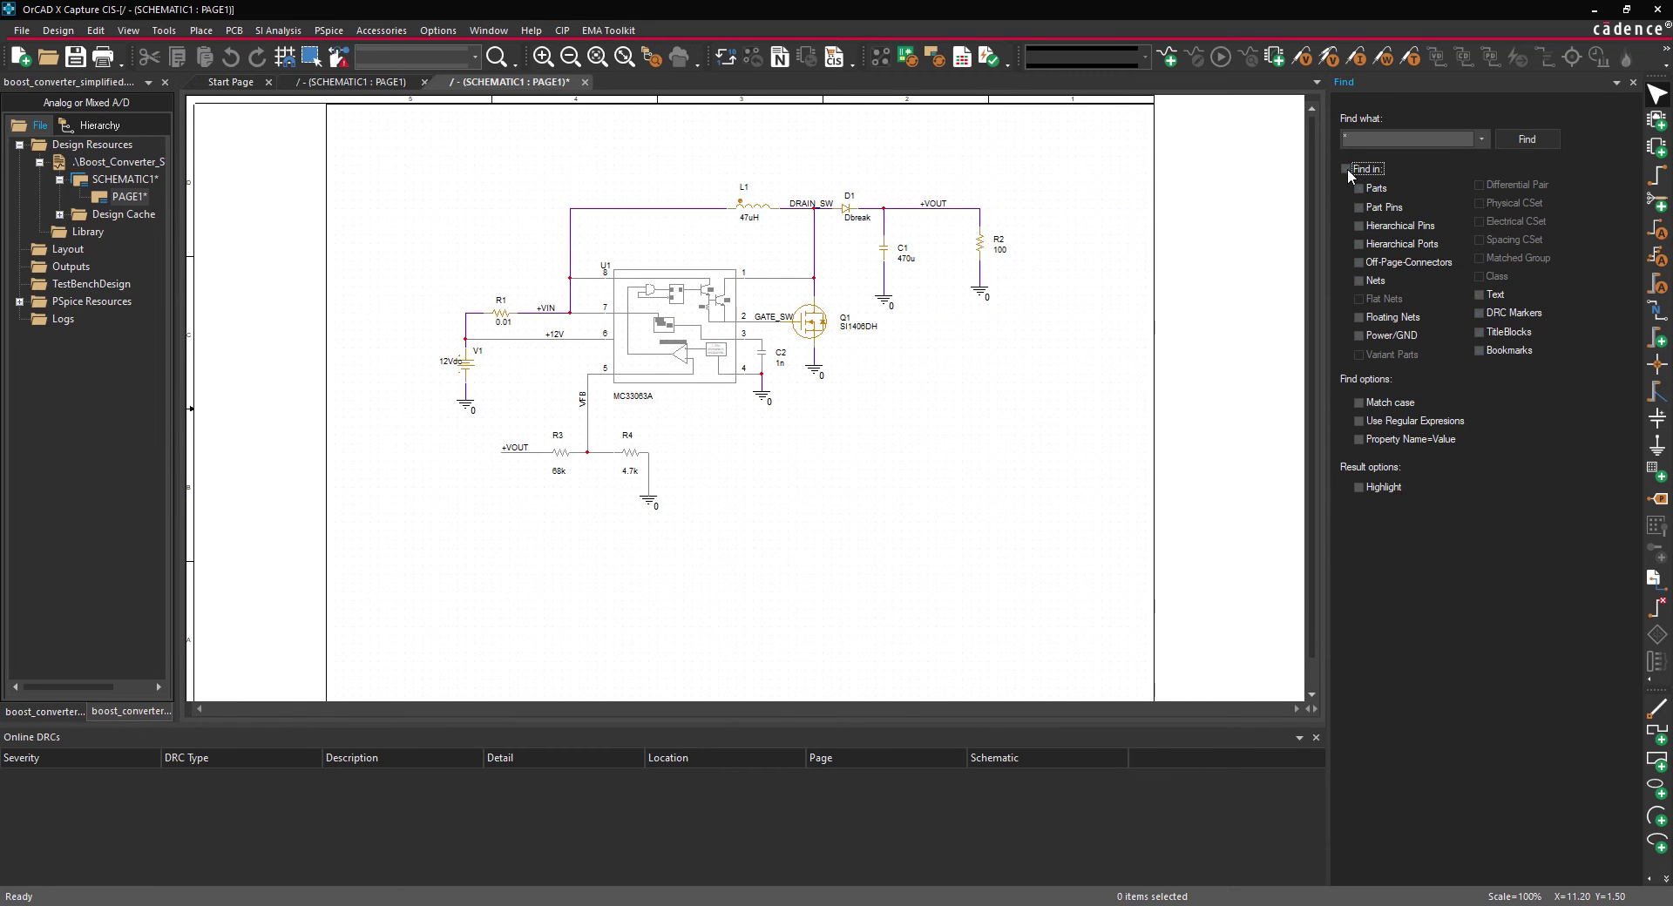
left_click(1367, 322)
left_click(1525, 142)
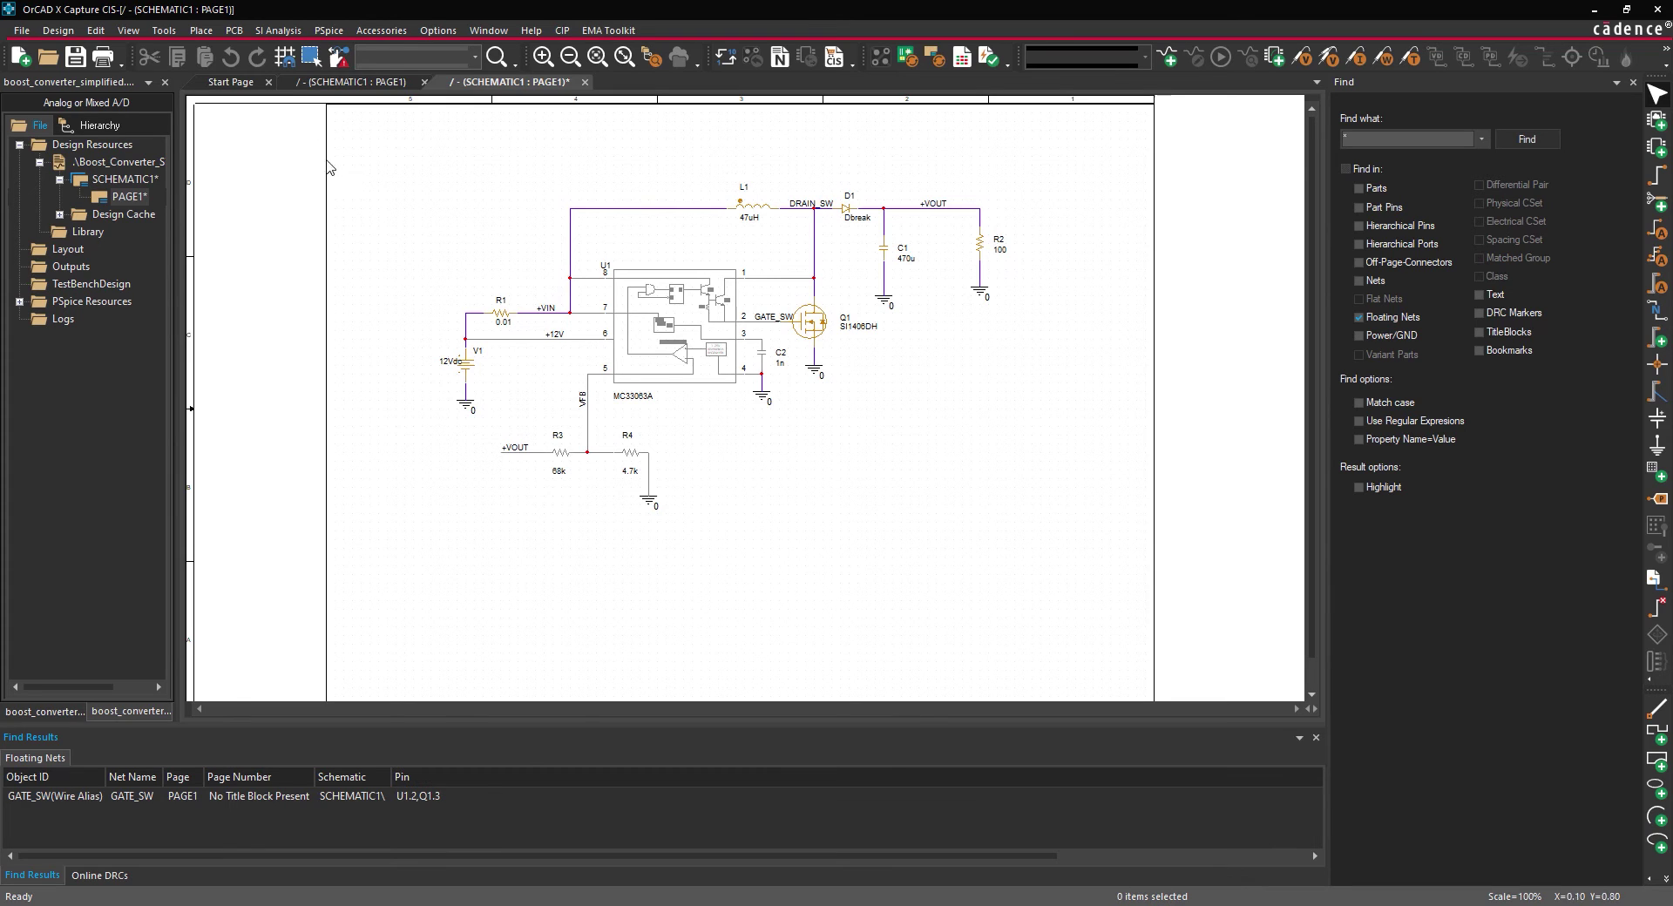
- Place VPULSE source V2 below the feedback resistors: 12V/0V, 10n edges, 7u width, 13u period
left_click(212, 33)
mouse_move(249, 93)
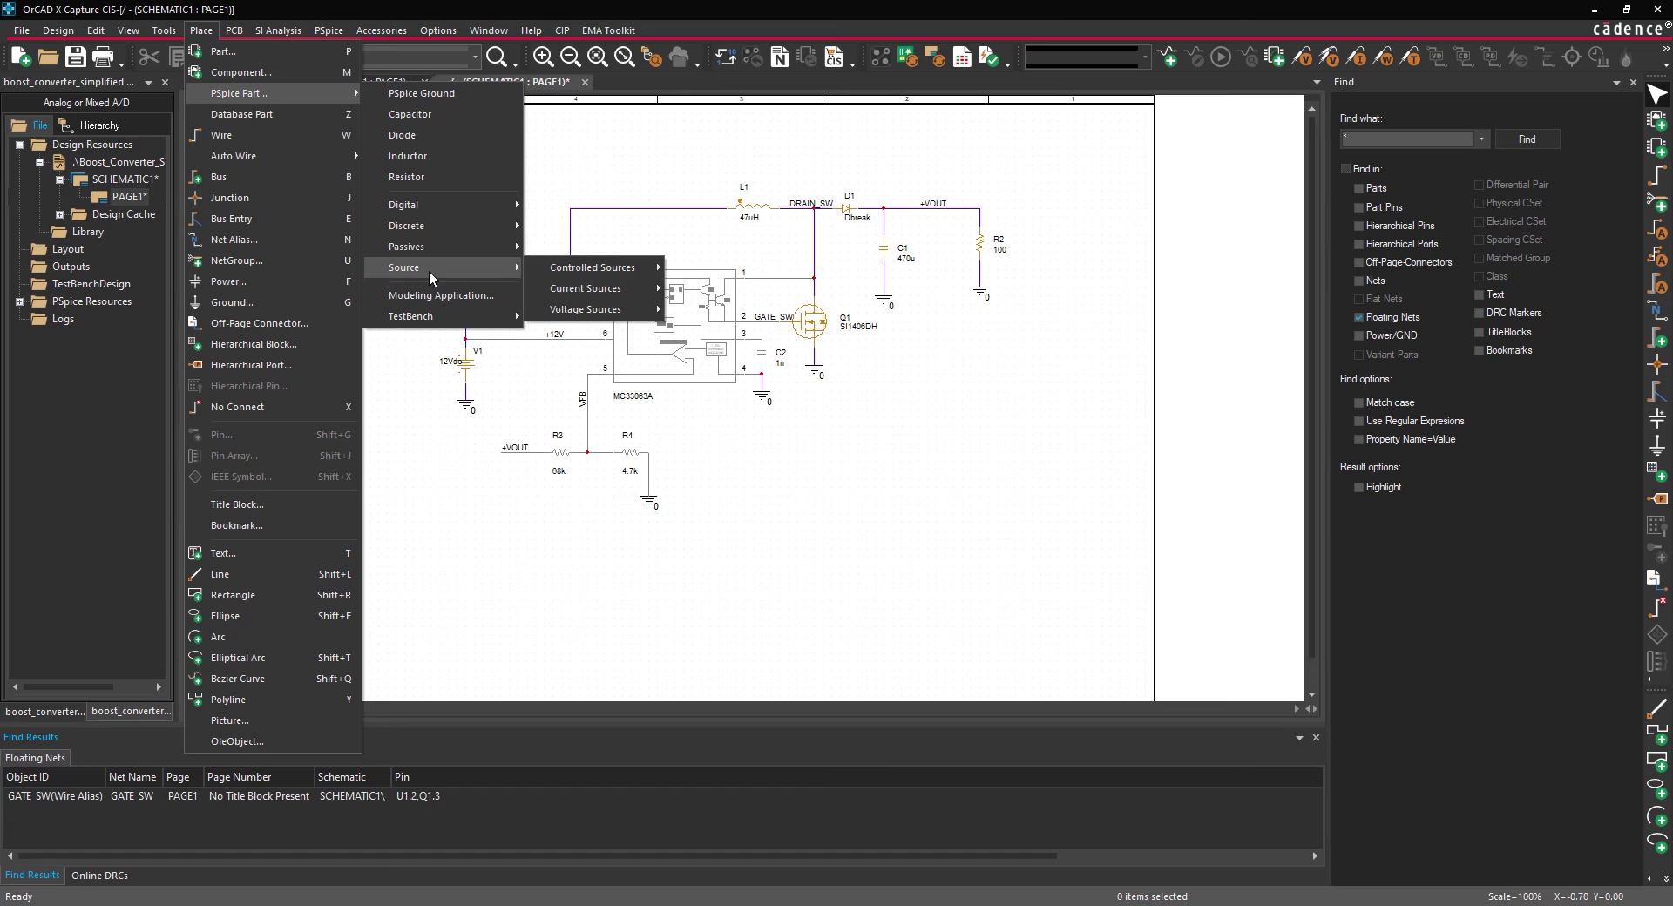
mouse_move(405, 267)
mouse_move(586, 309)
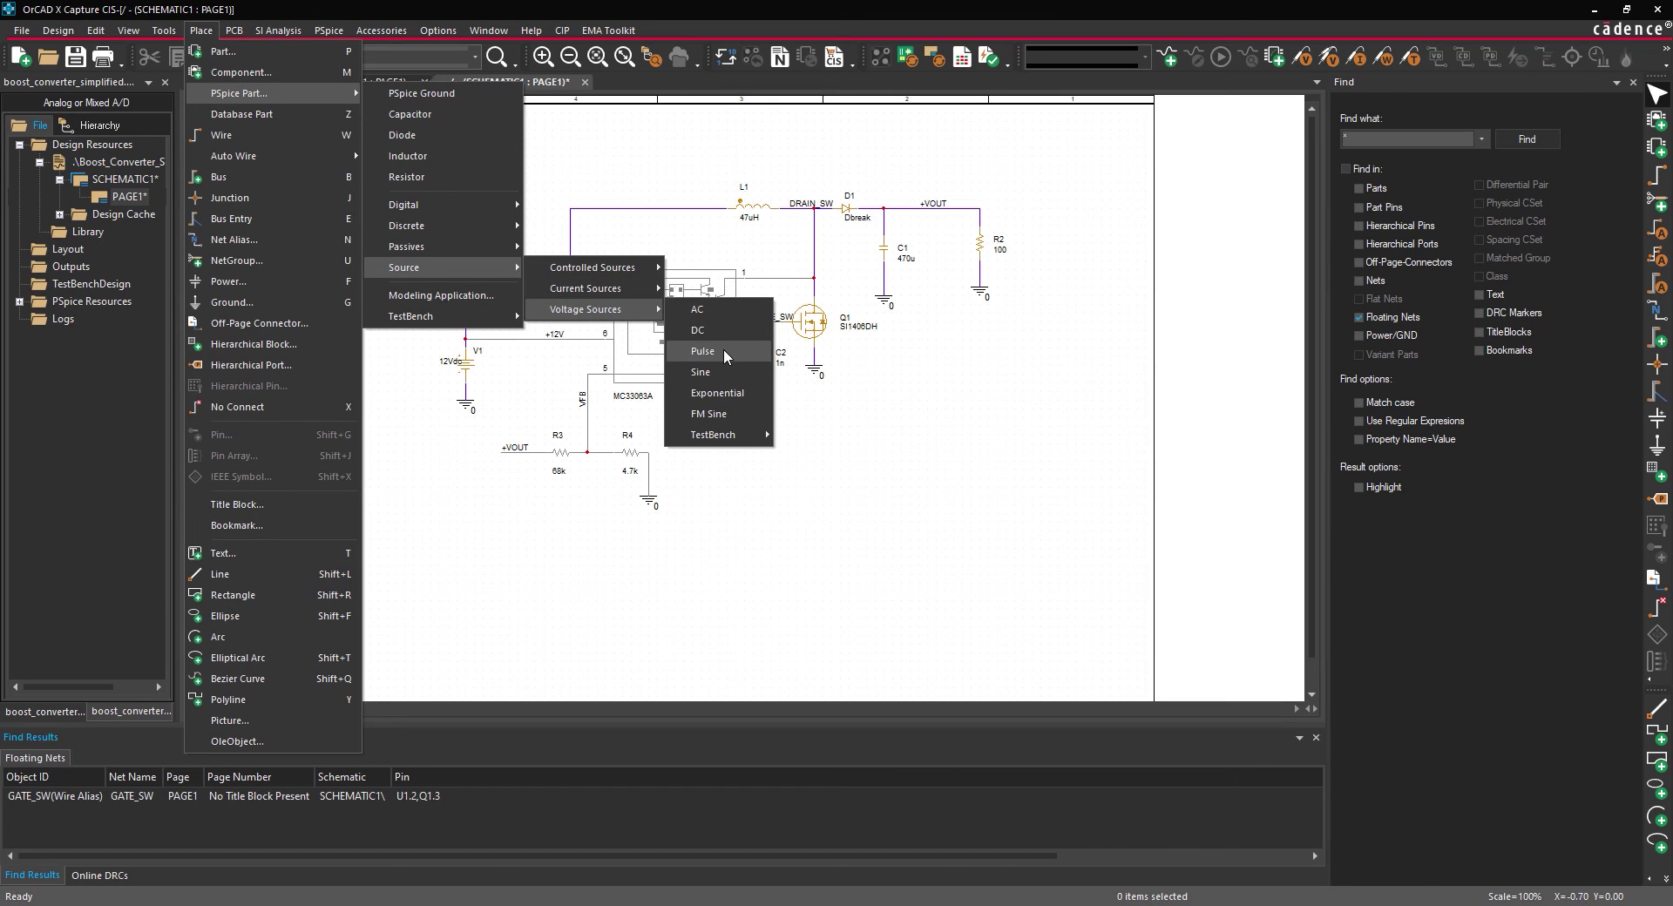
left_click(723, 348)
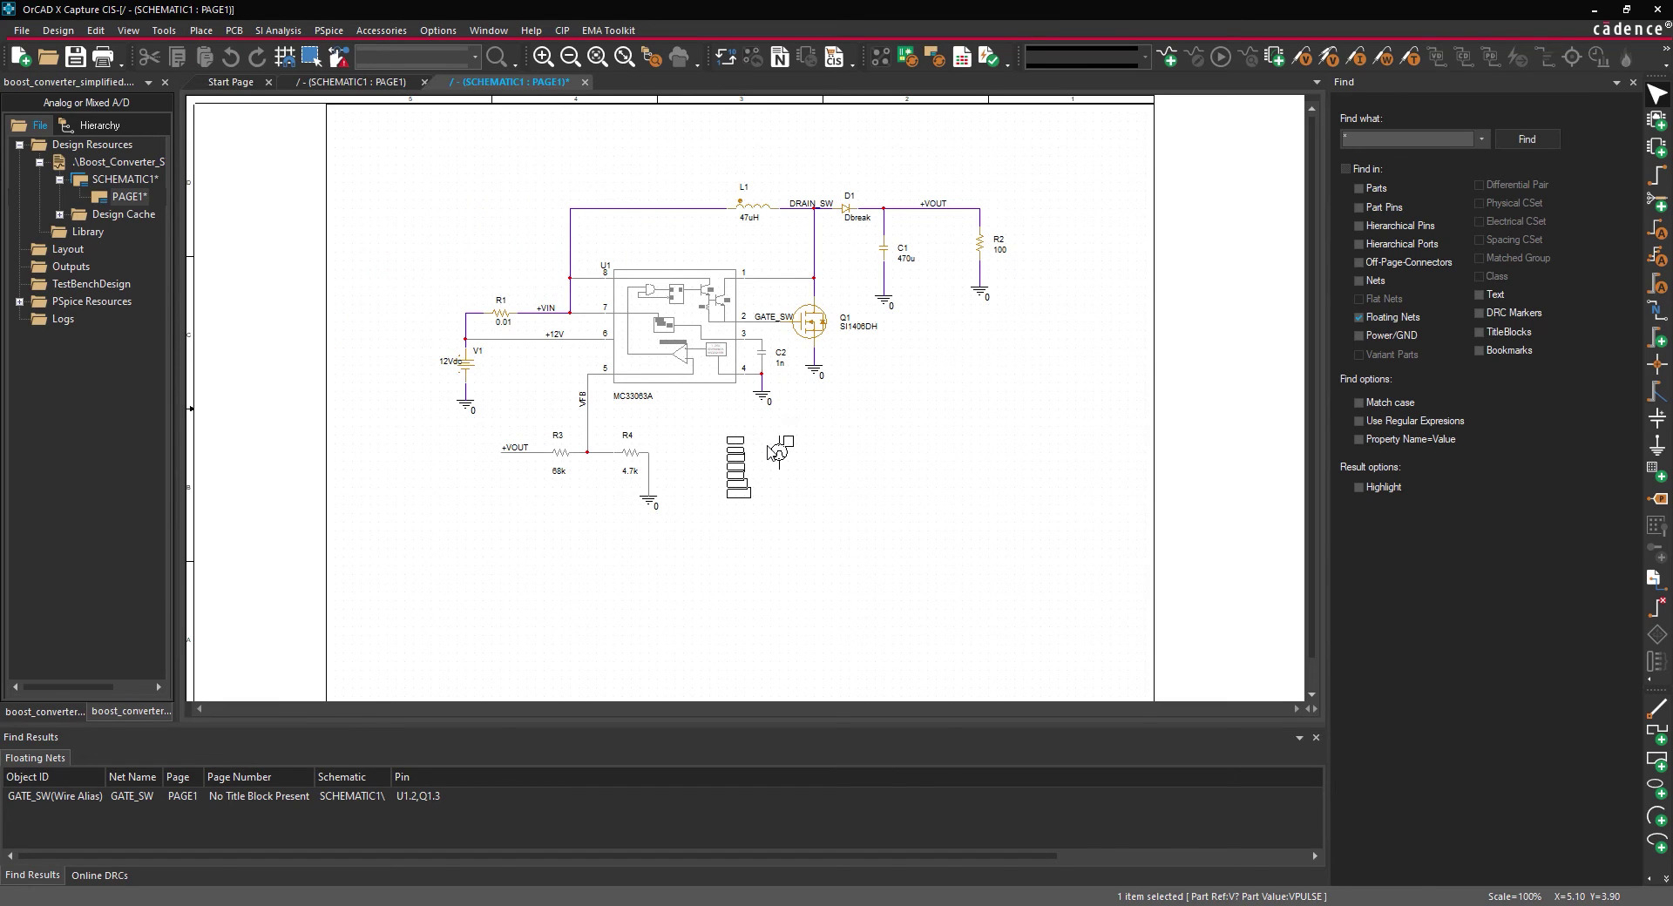
left_click(770, 451)
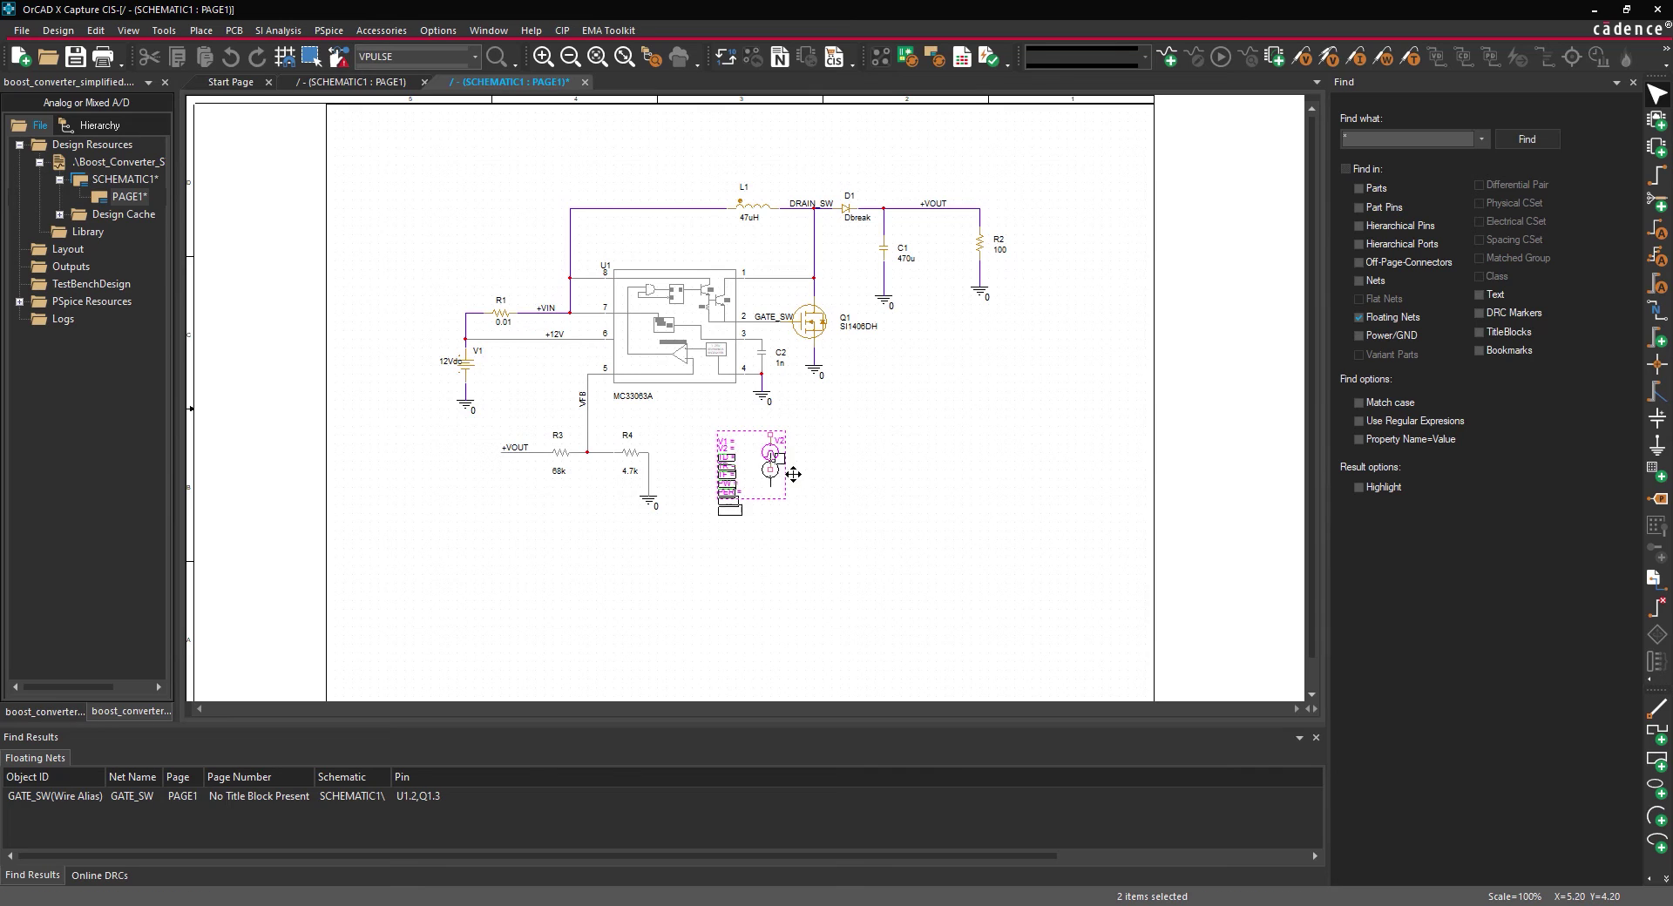
right_click(824, 489)
left_click(848, 505)
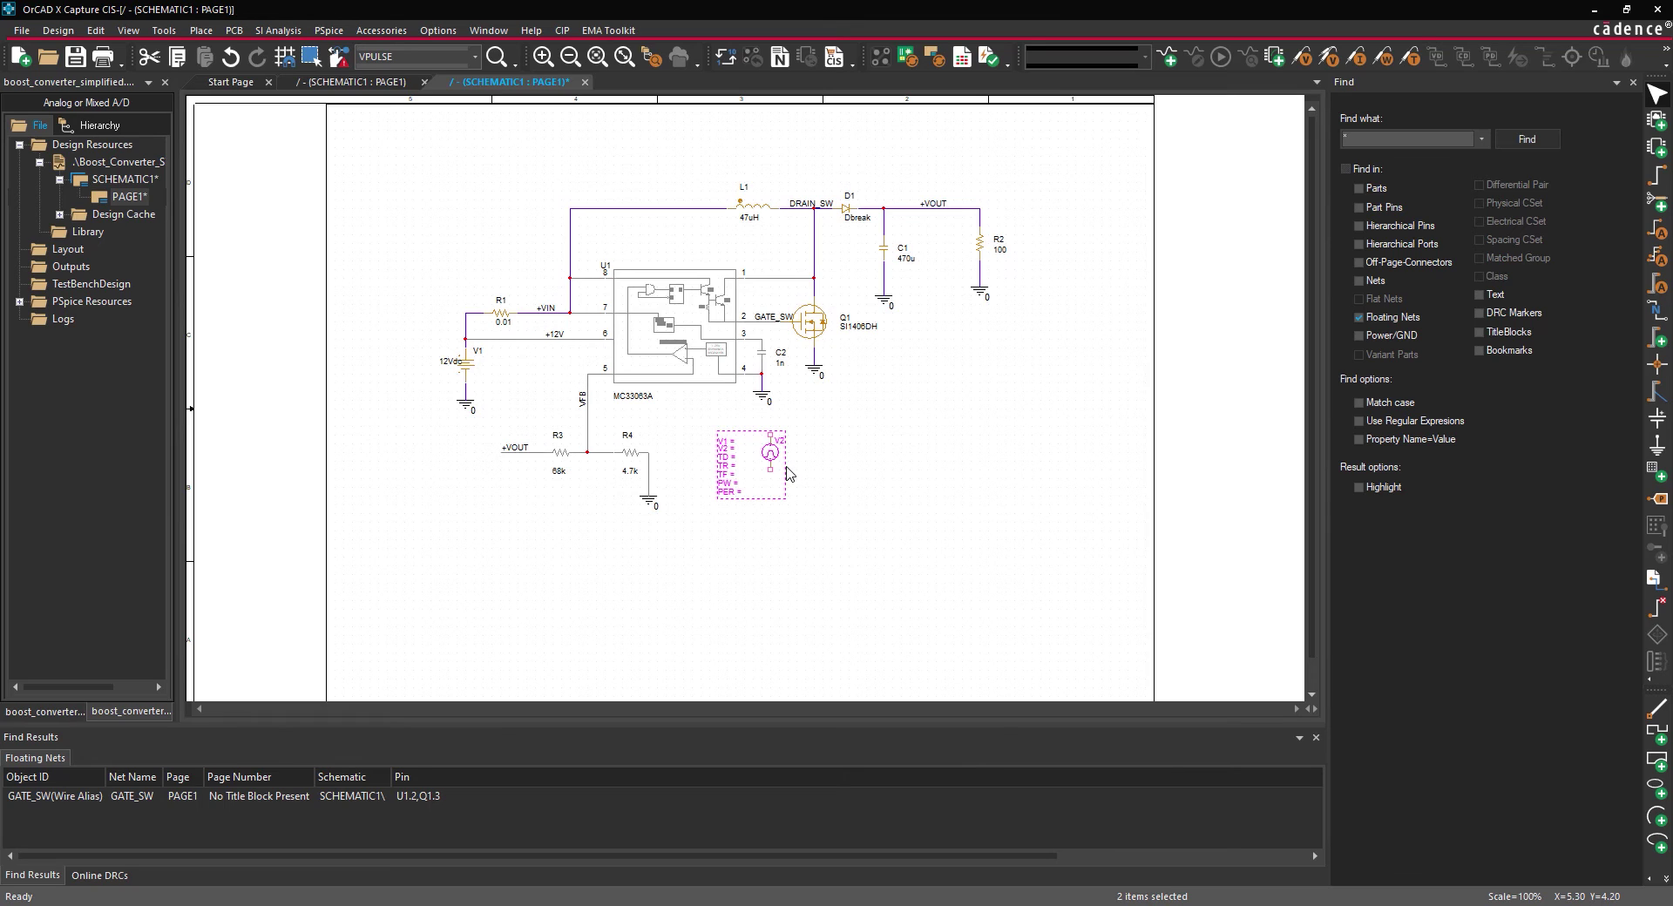
double_click(724, 442)
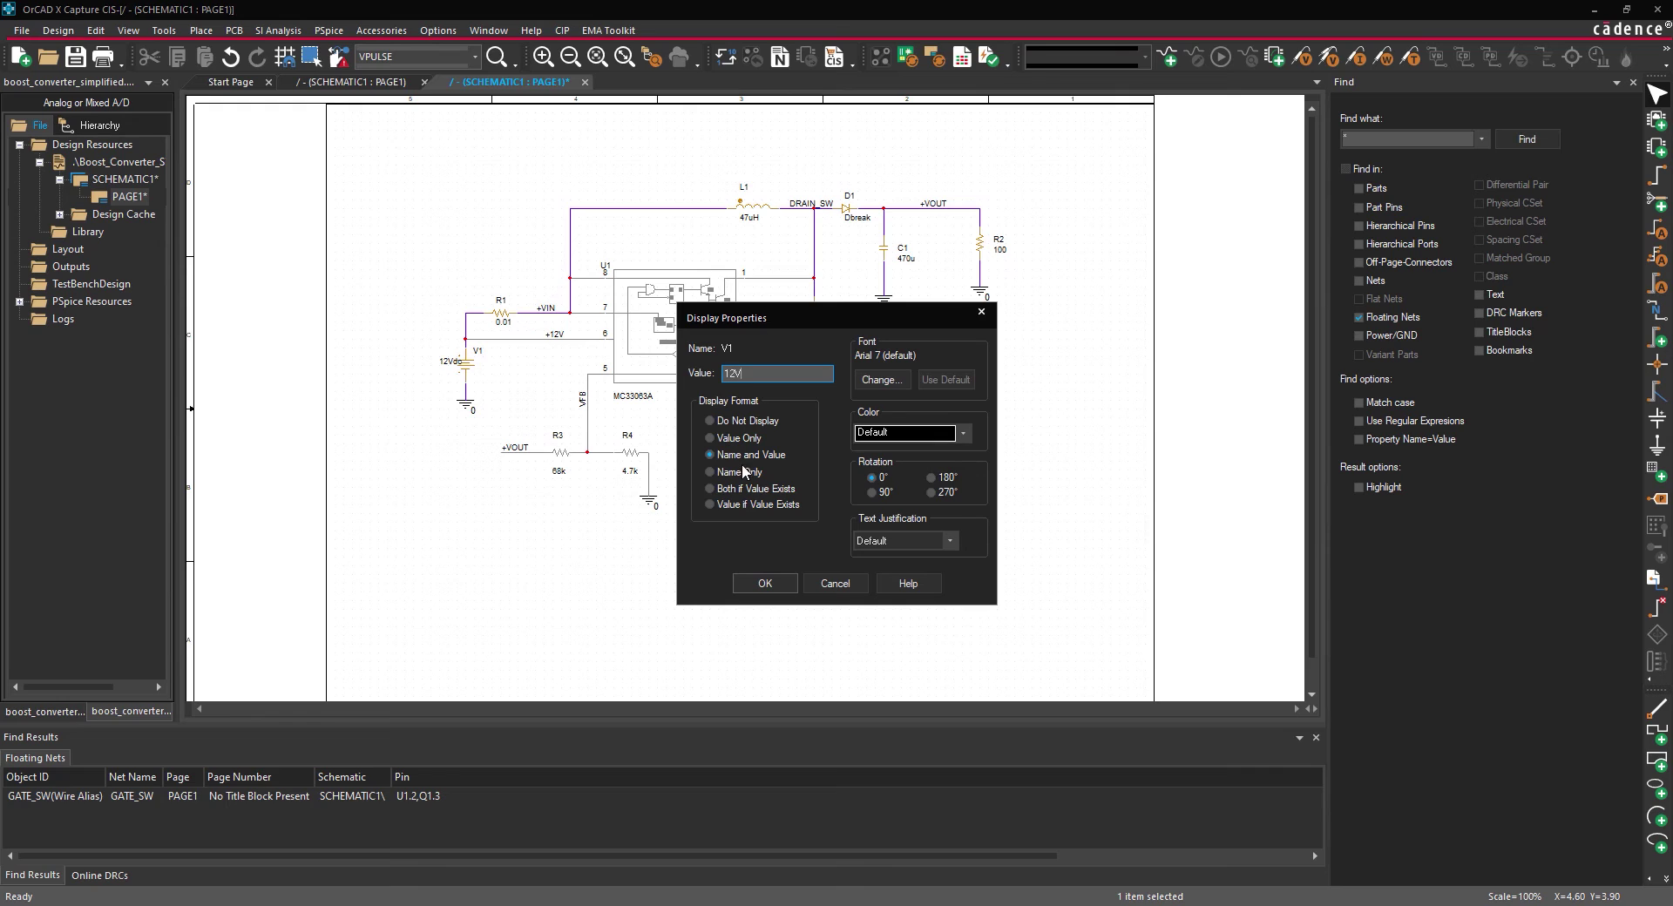
left_click(764, 582)
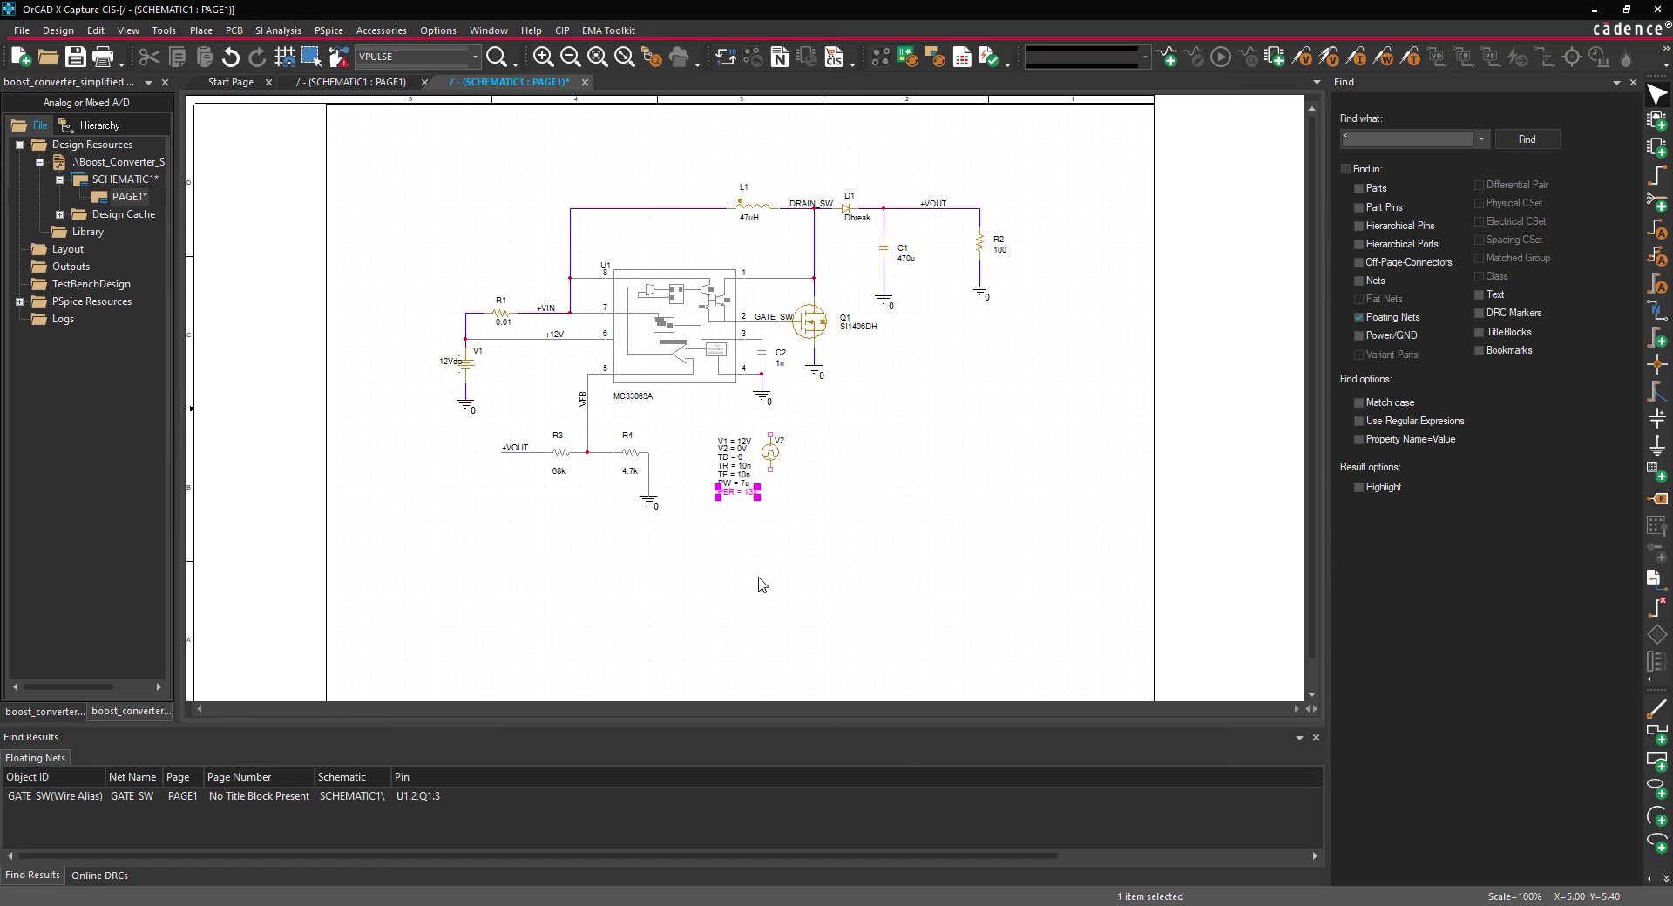
- Wire V2's top pin up to the GATE_SW net
left_click(202, 31)
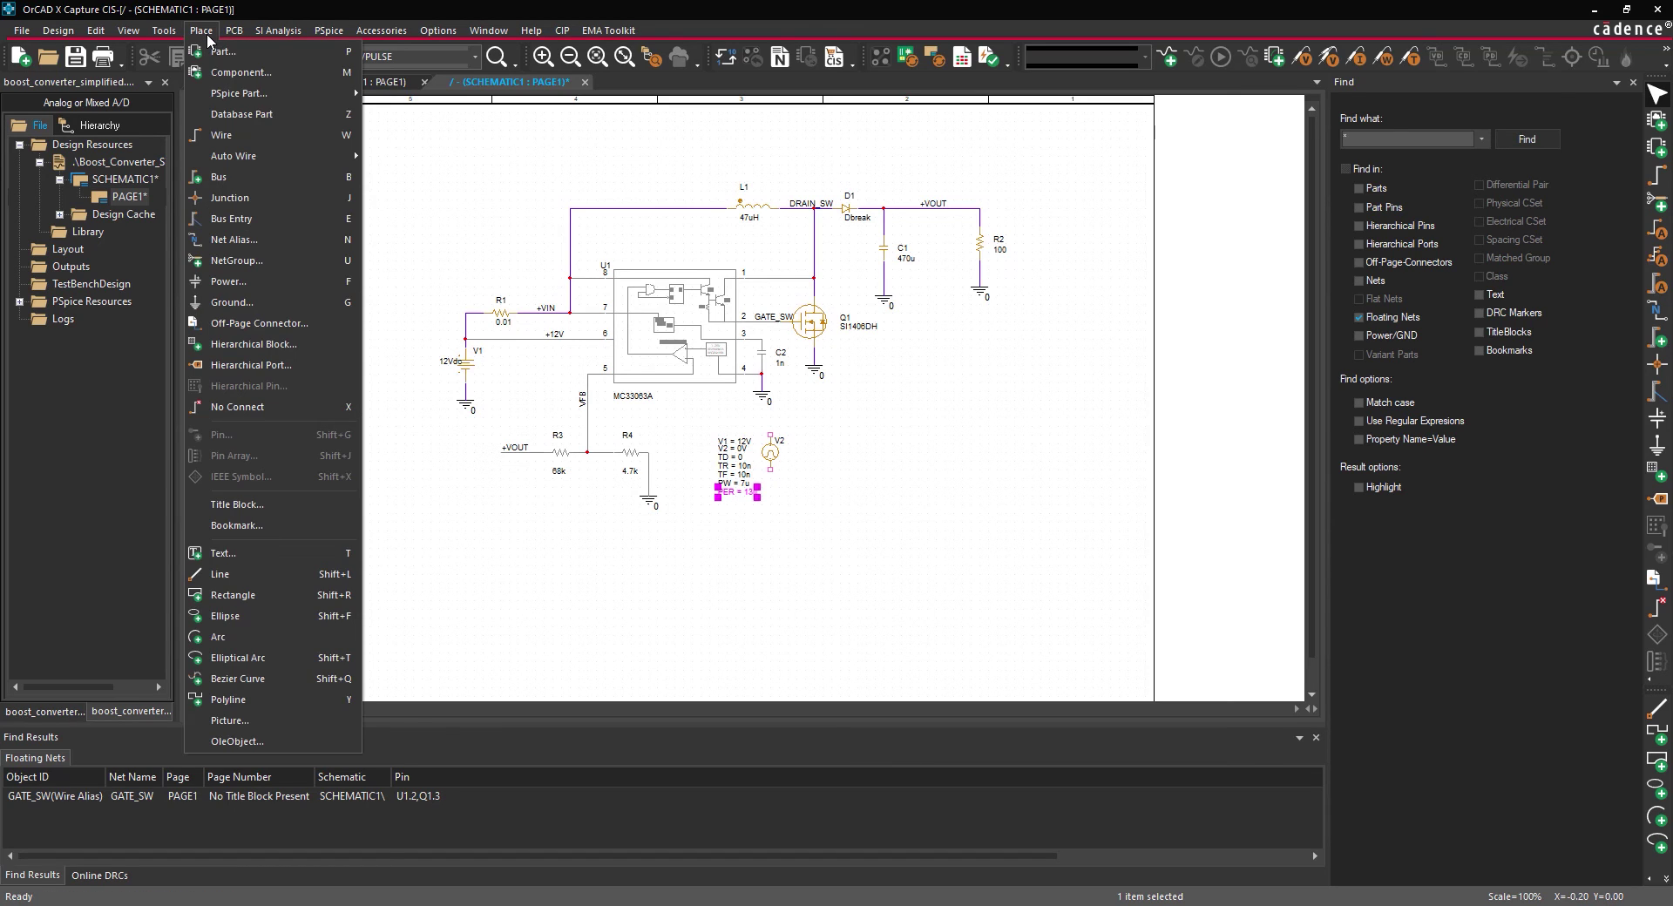
left_click(225, 139)
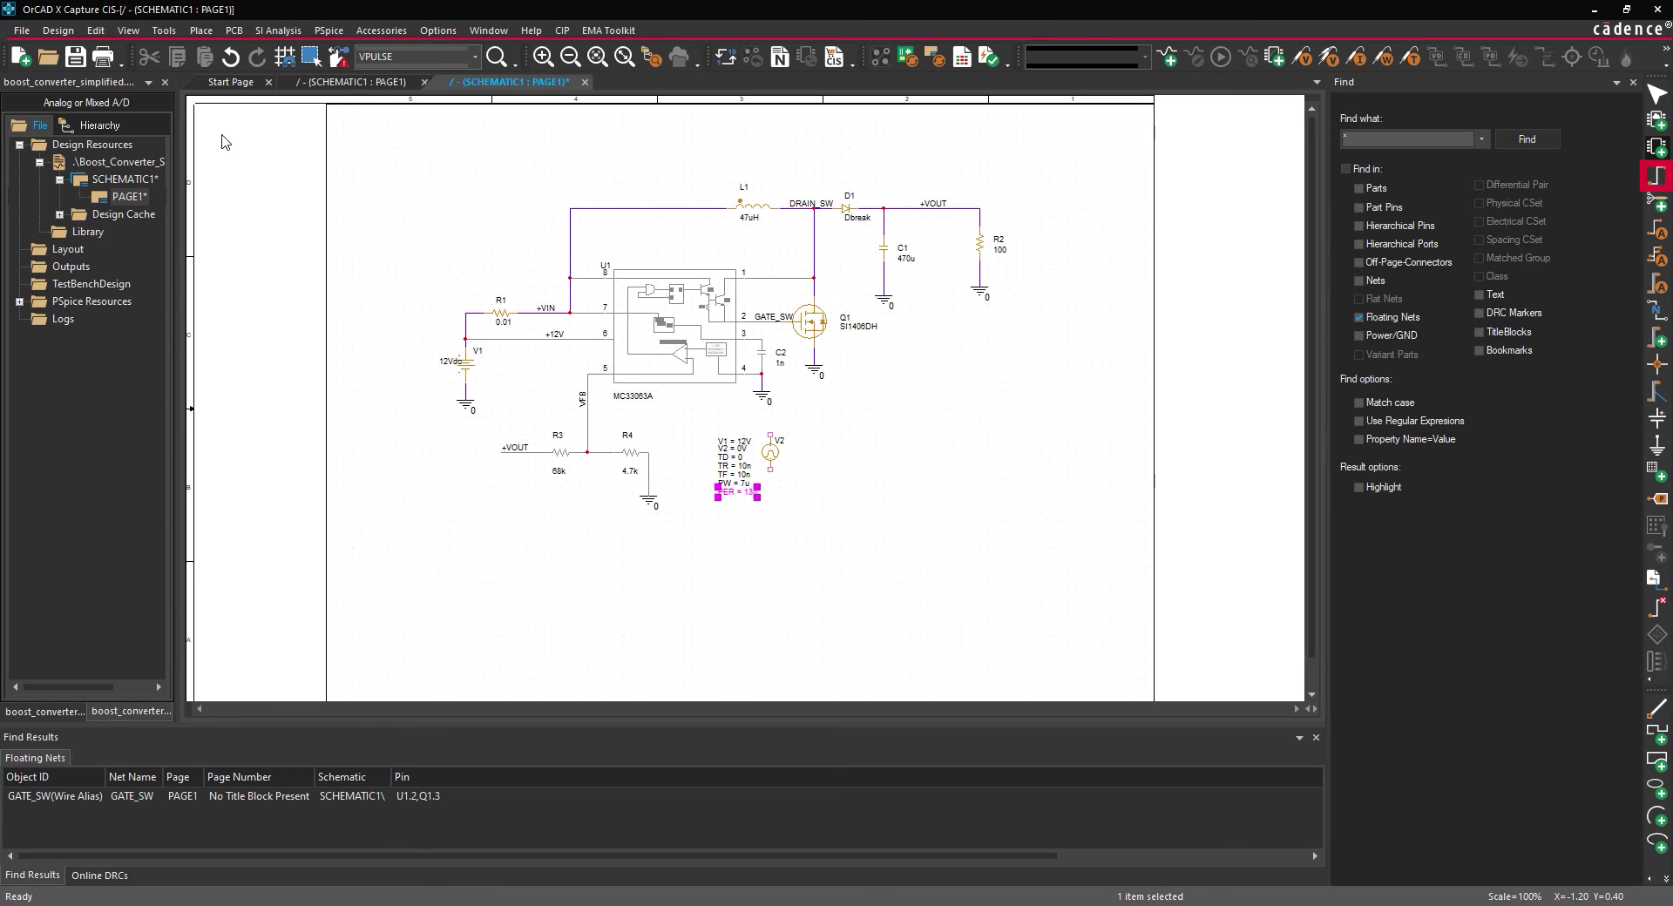
left_click(770, 434)
left_click(771, 321)
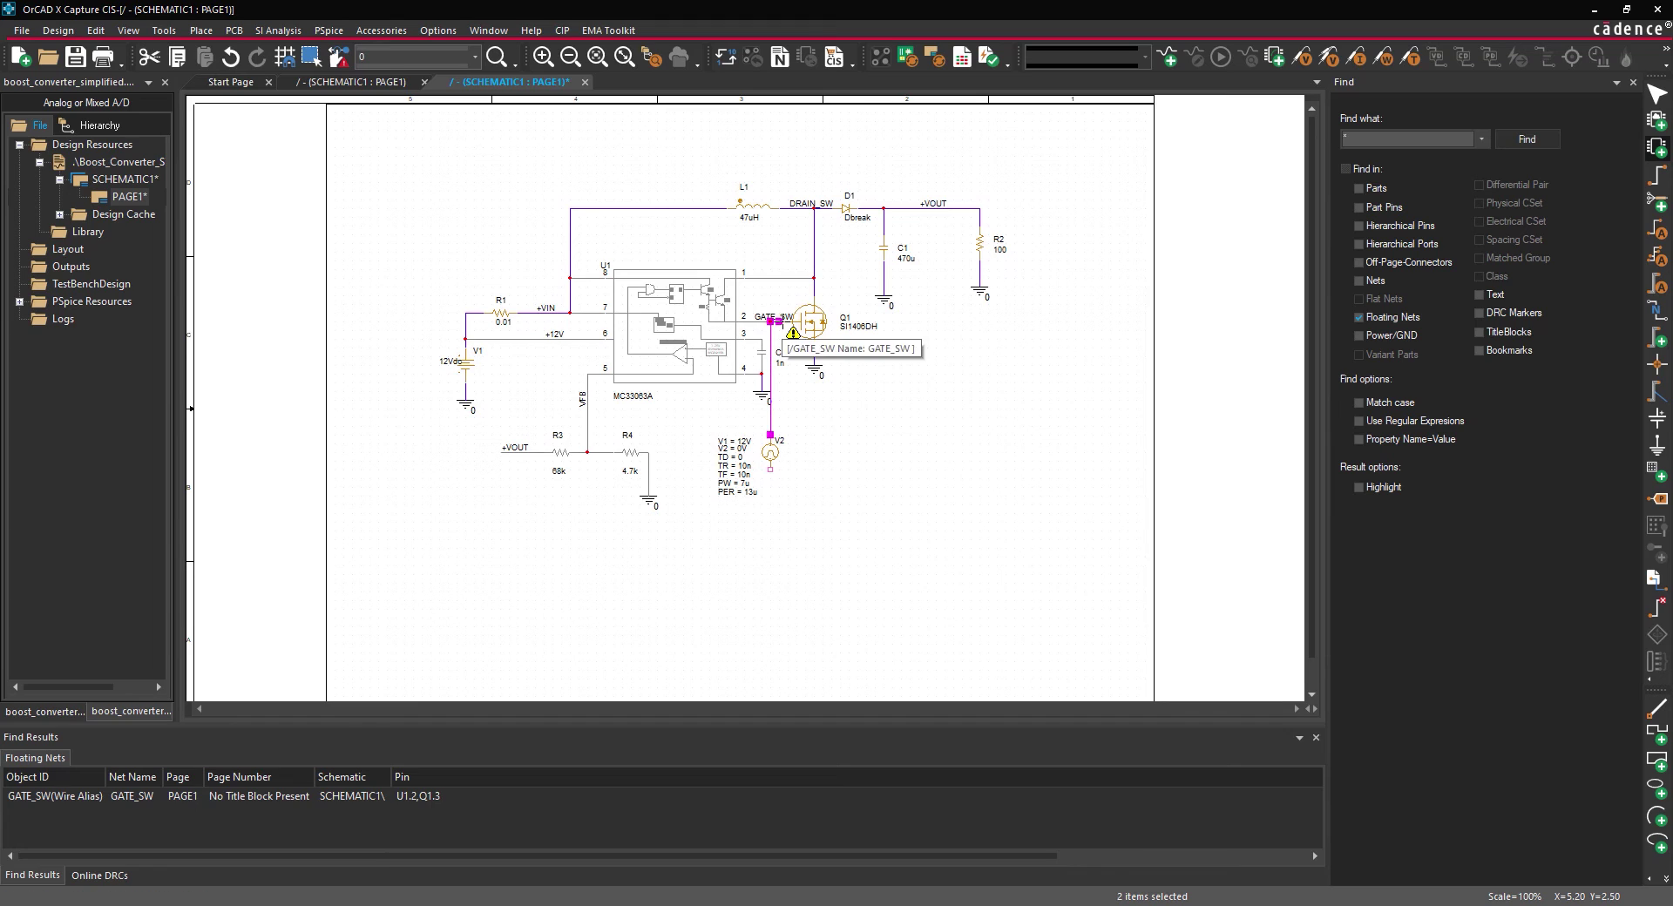
key("Escape")
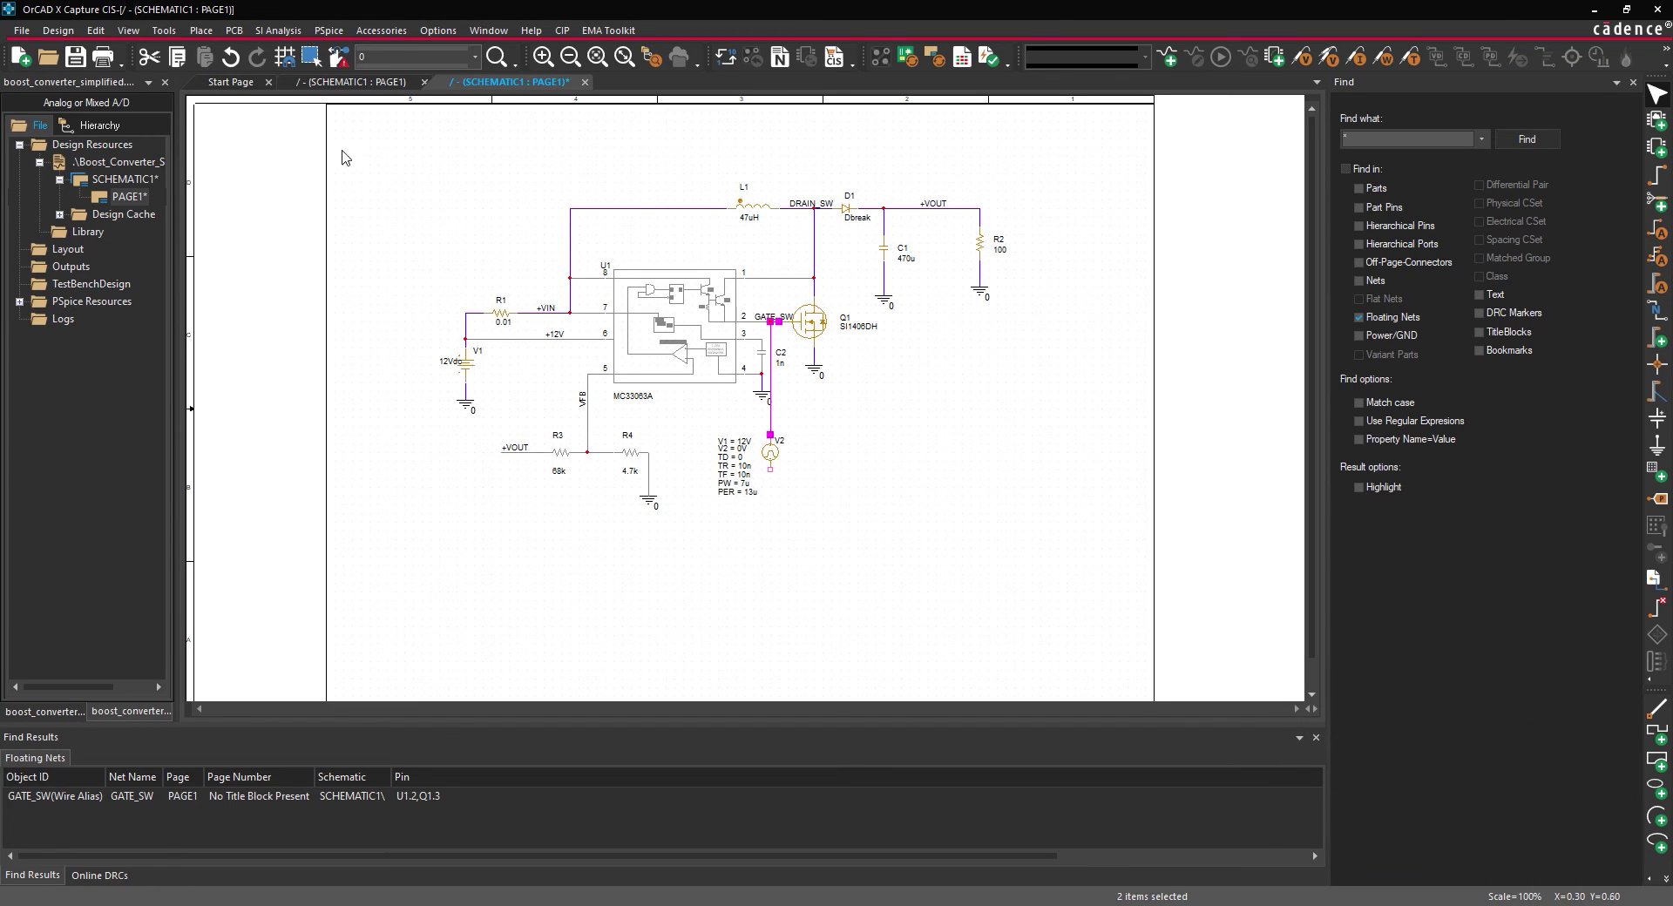
- Place a PSpice ground beneath V2's bottom terminal
left_click(206, 33)
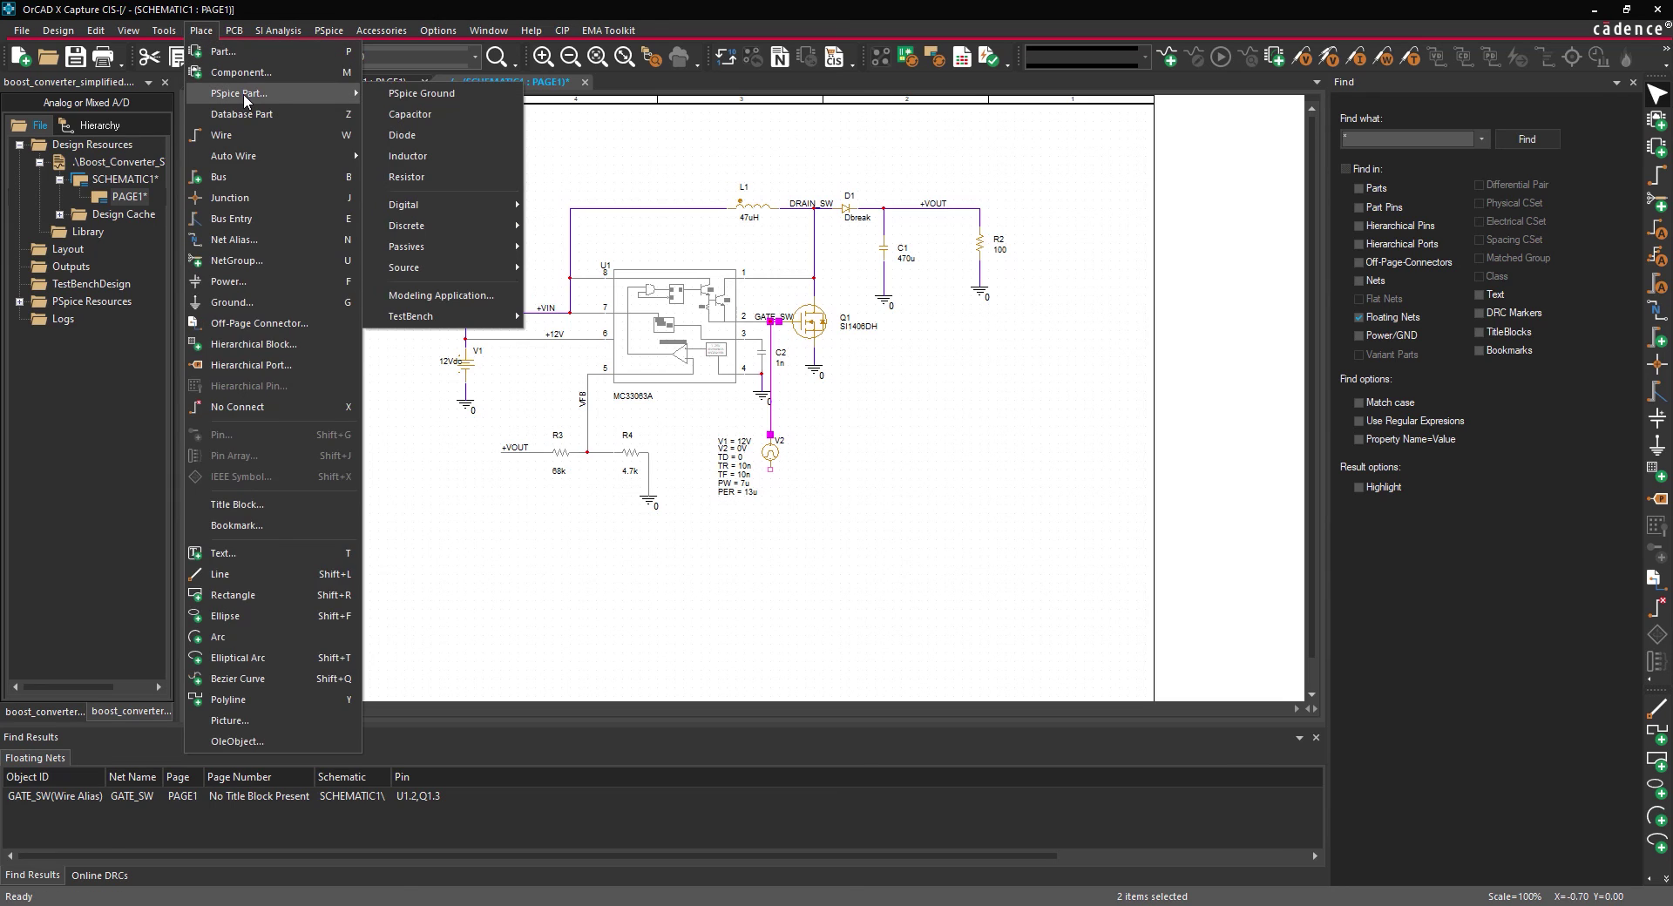
left_click(400, 99)
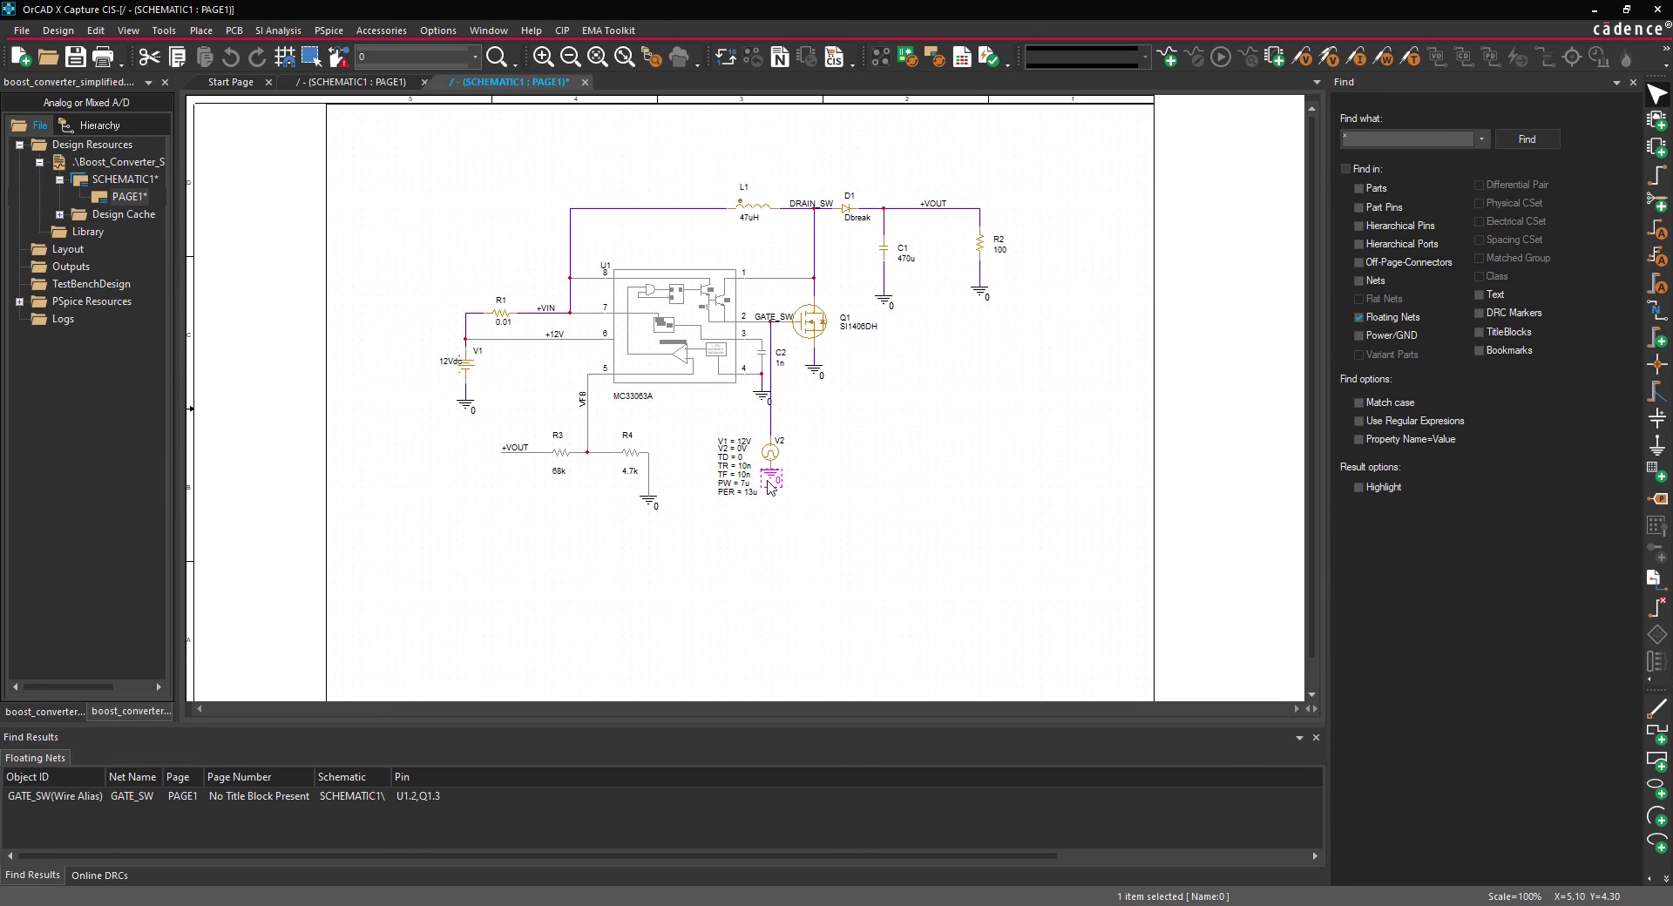
left_click(770, 484)
right_click(841, 488)
left_click(871, 502)
- Create simulation profile BOOST_SECTION with a transient run time of 1ms
left_click(329, 30)
left_click(336, 54)
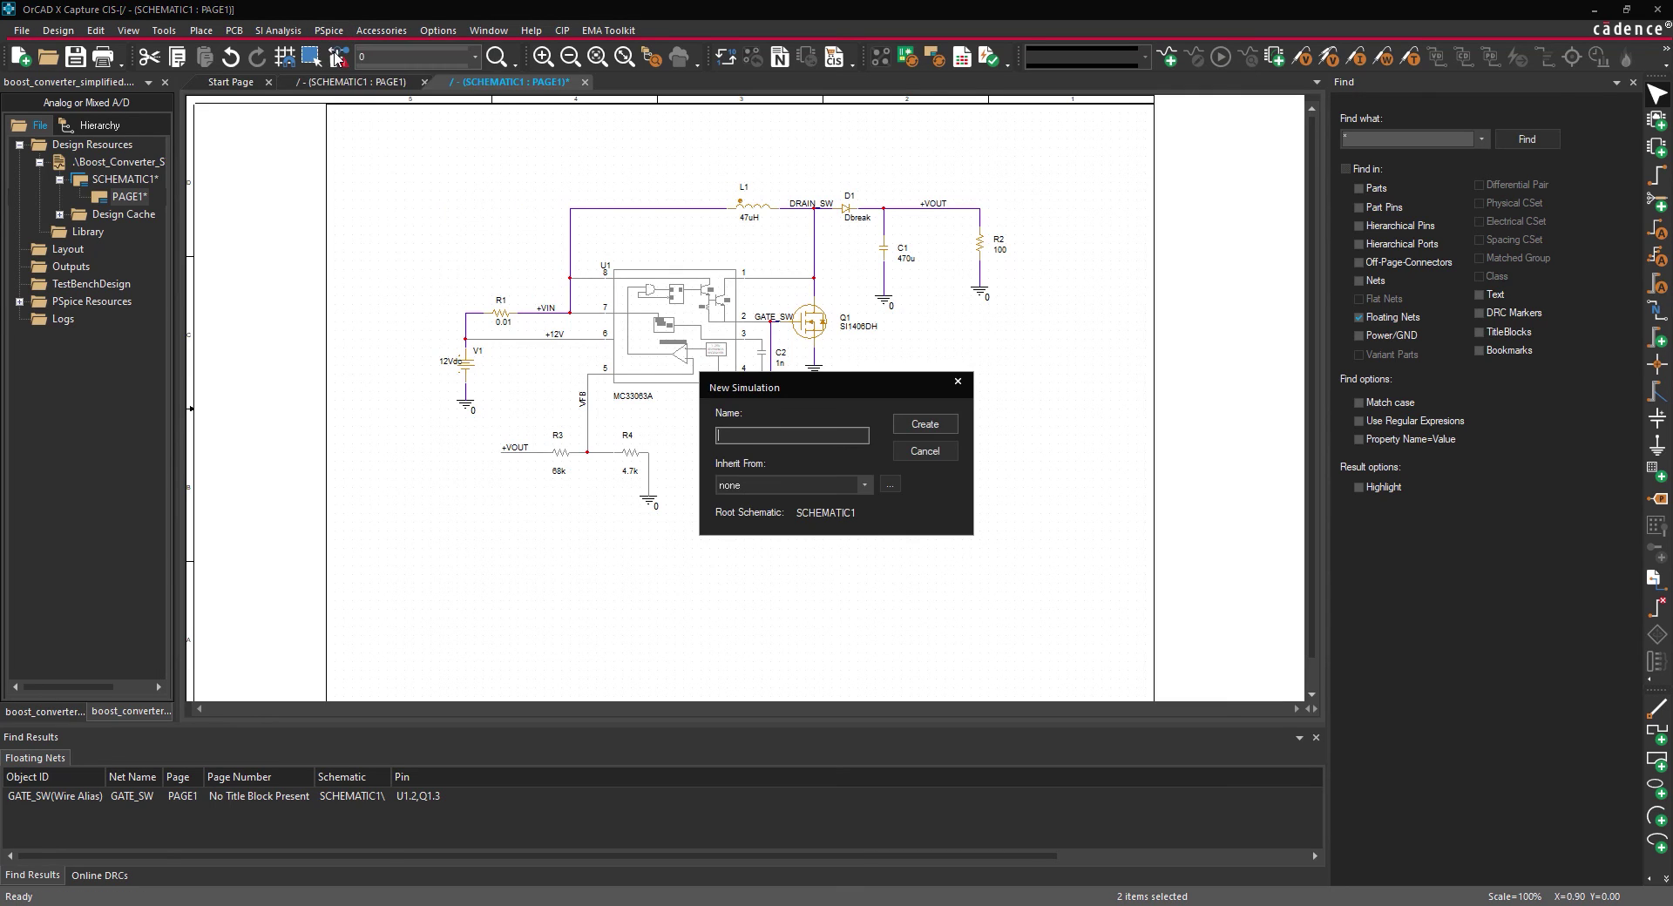
type("BOOST_SECTION")
left_click(919, 424)
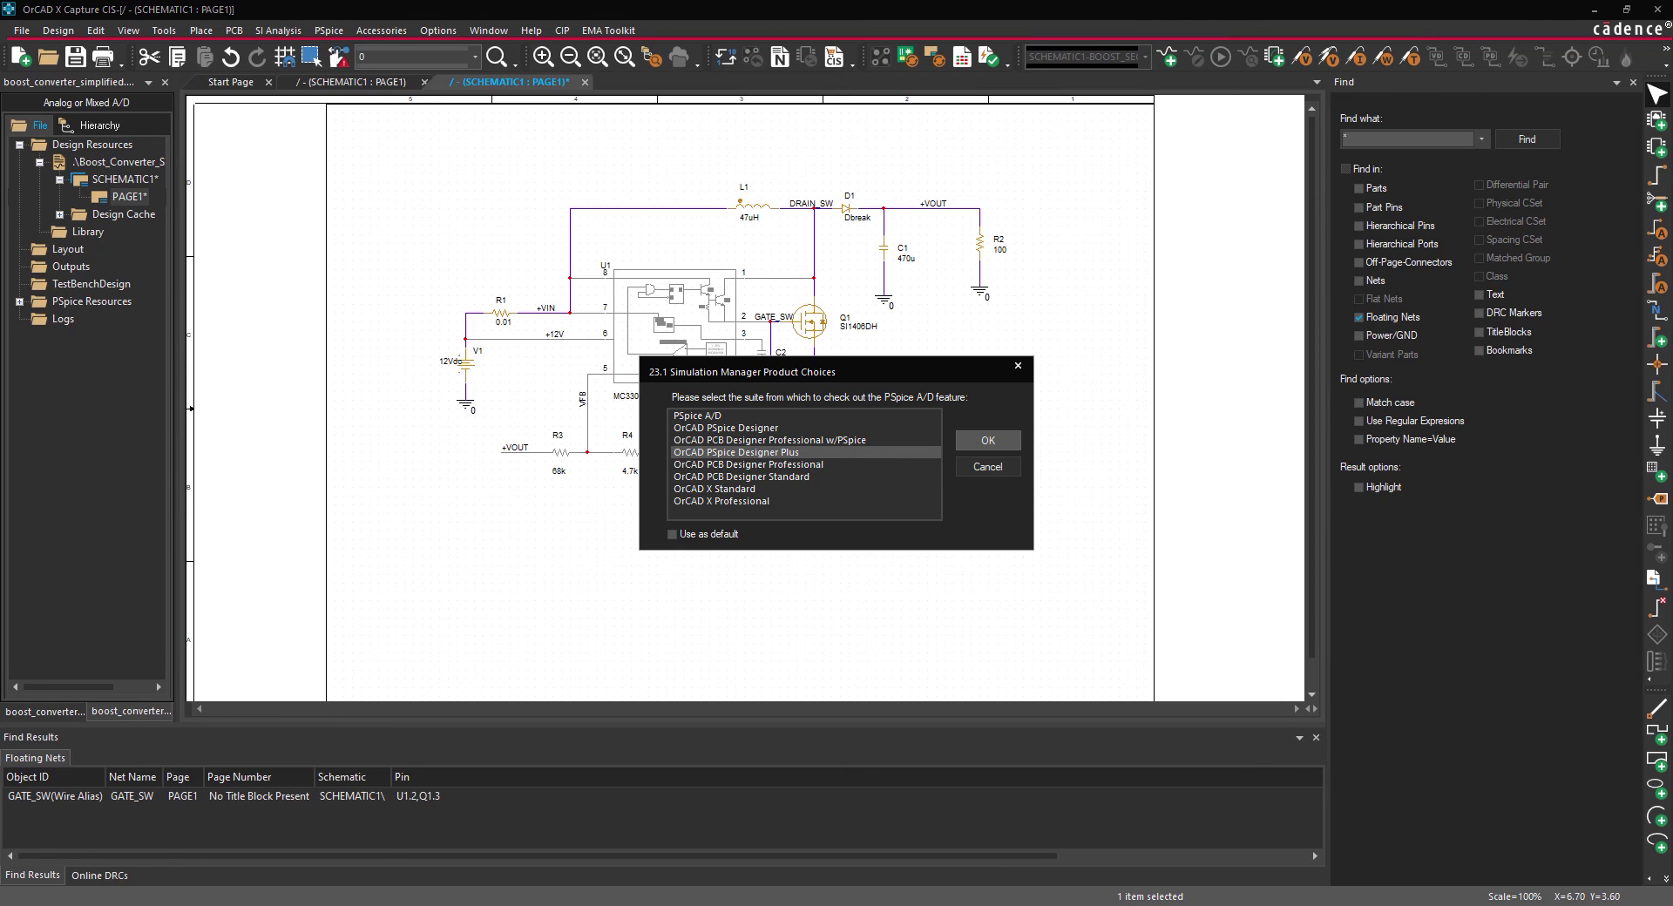
key("Return")
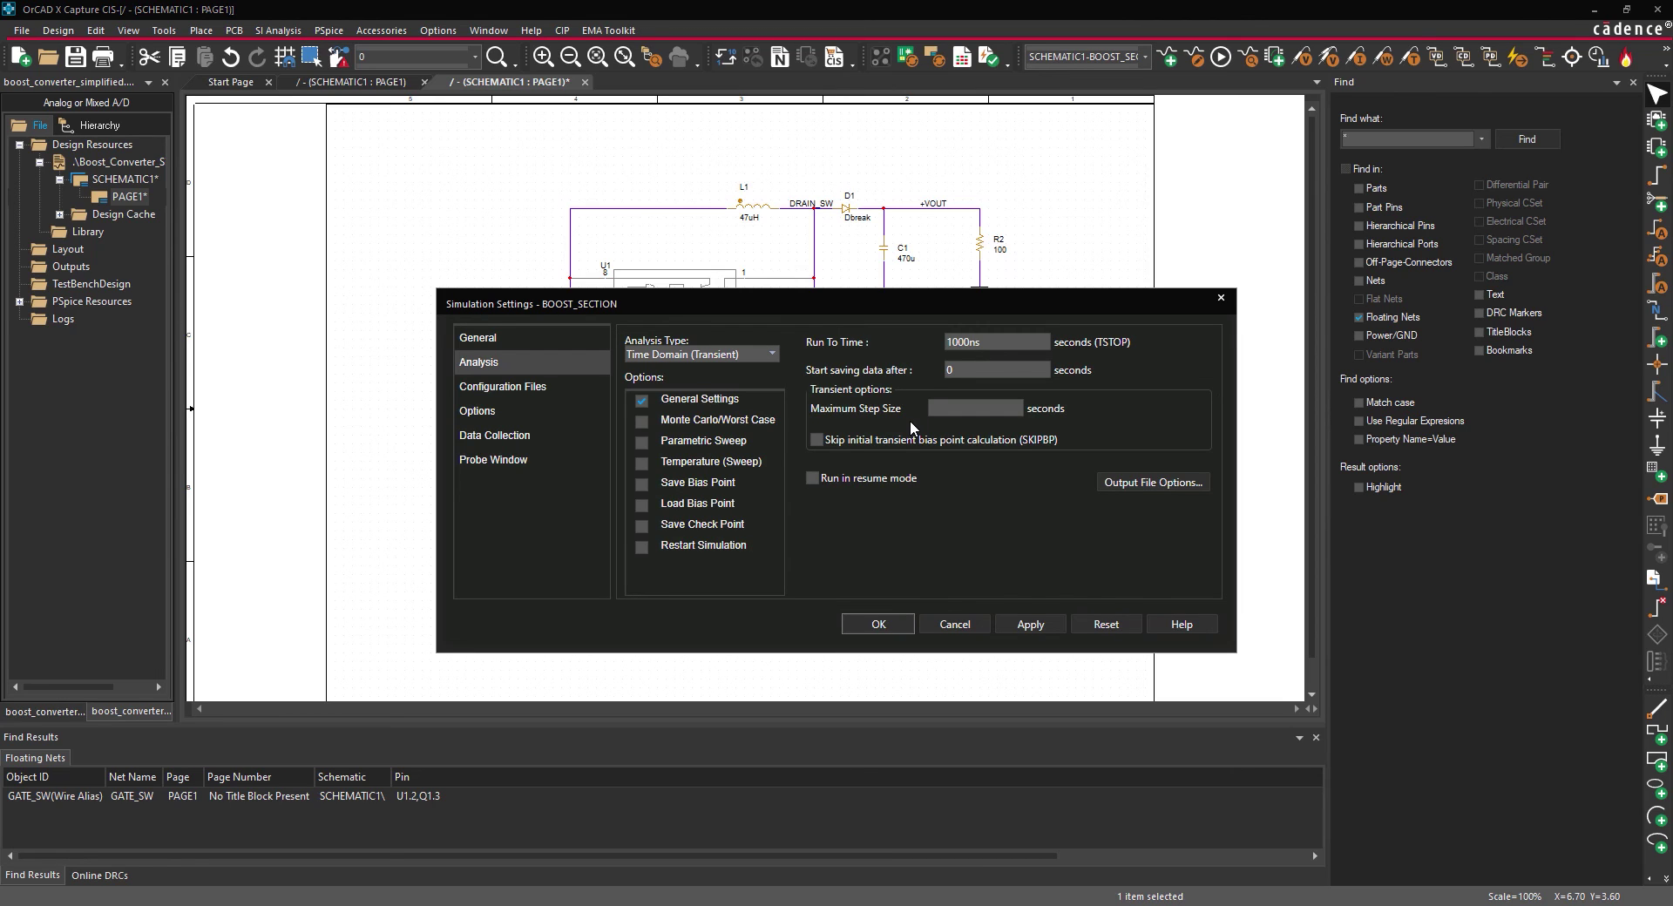
left_click_drag(981, 347, 928, 338)
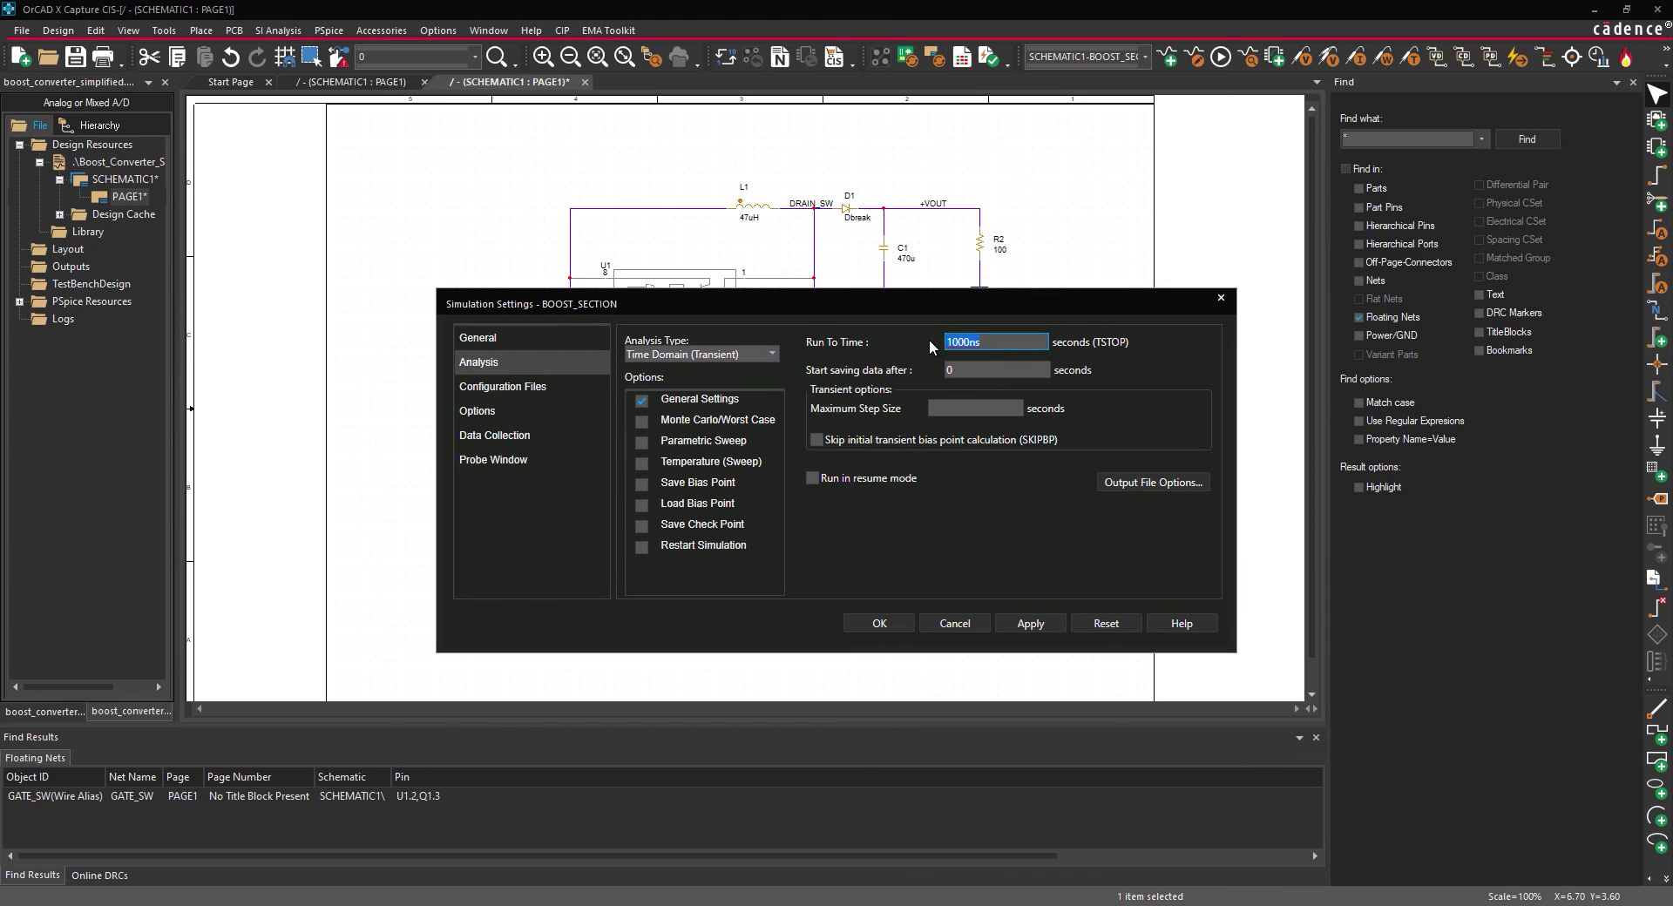
key("Tab")
left_click(881, 624)
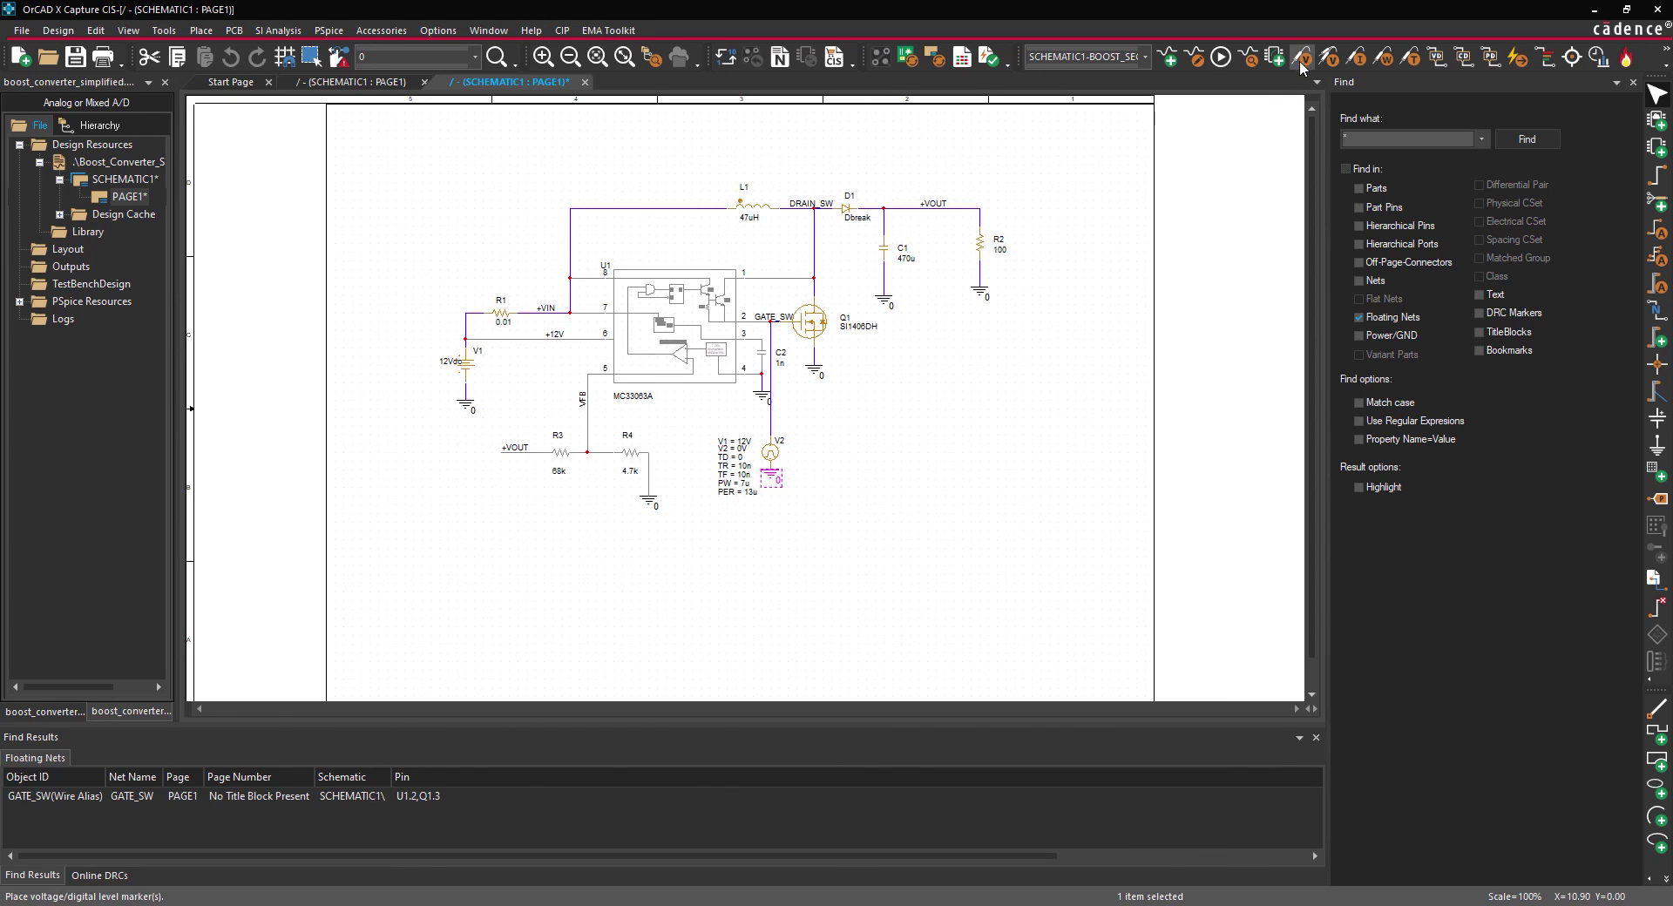
- Place voltage markers on the GATE_SW and +VOUT wires
left_click(876, 266)
left_click(777, 325)
left_click(908, 211)
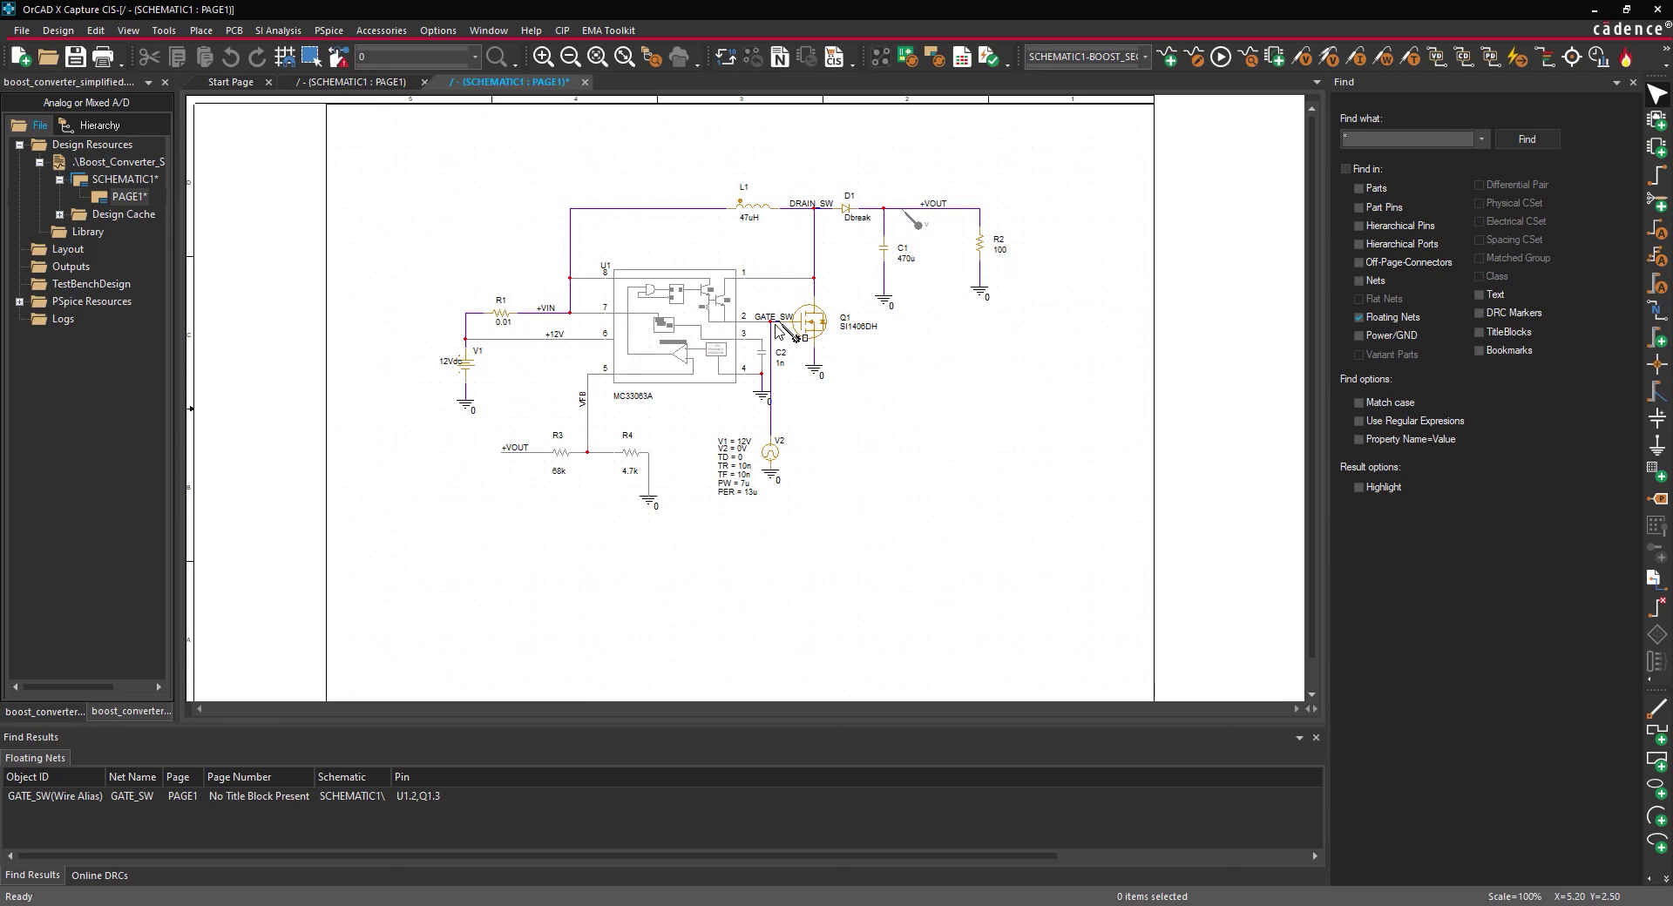
right_click(863, 444)
left_click(882, 455)
- Run the BOOST_SECTION PSpice simulation to plot V(+VOUT) and V(GATE_SW)
left_click(328, 30)
left_click(359, 88)
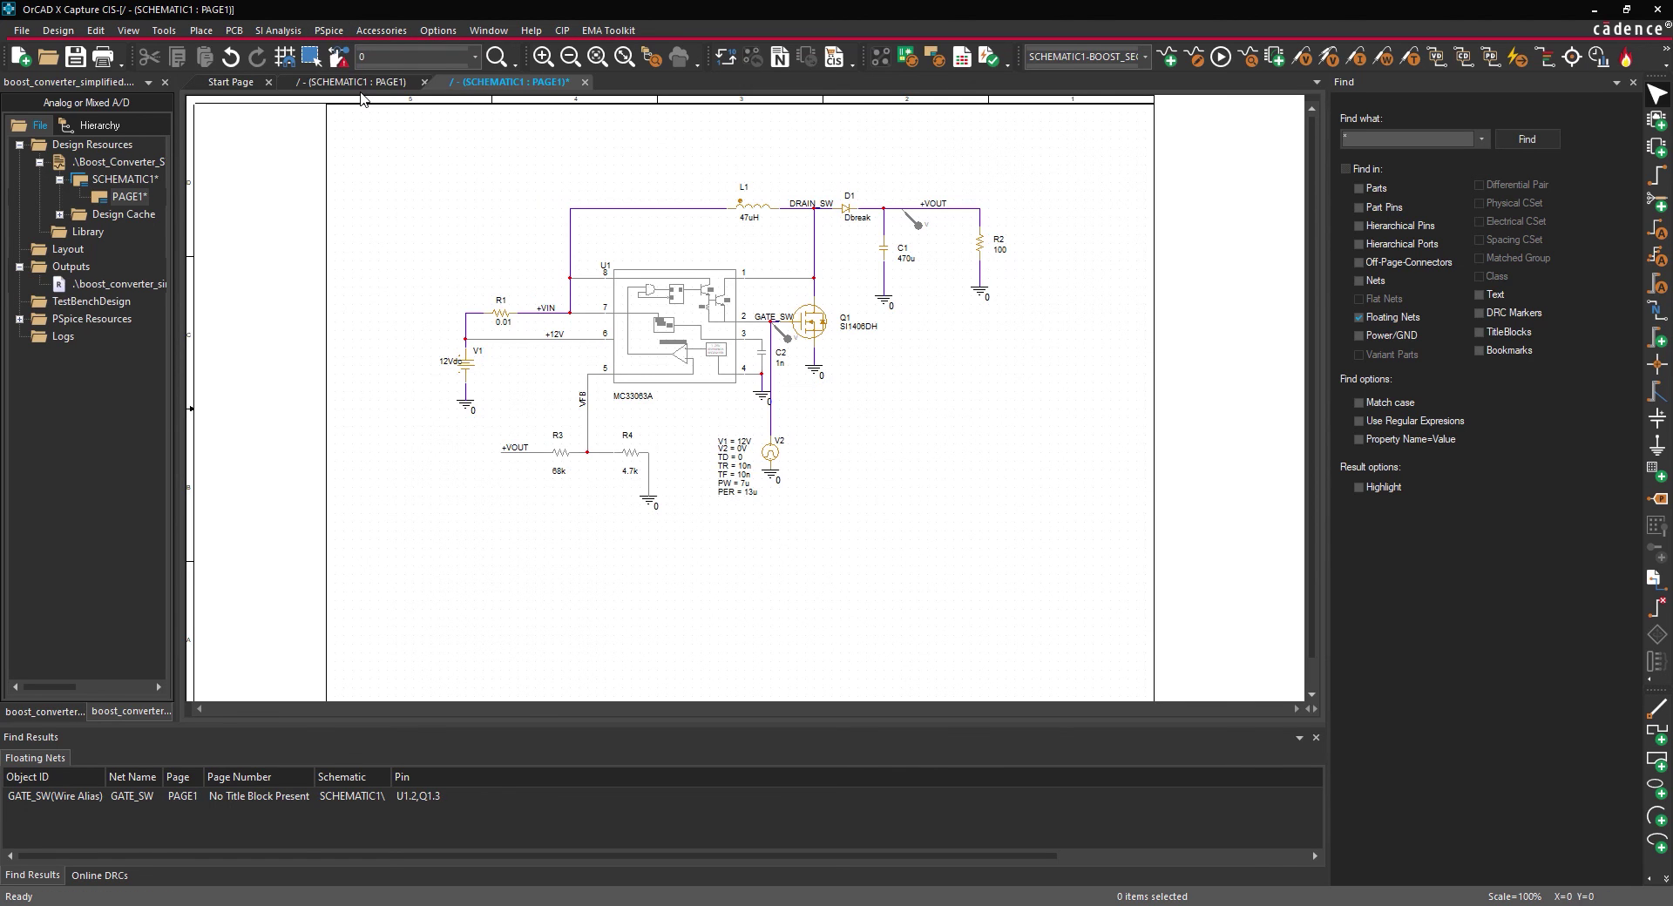